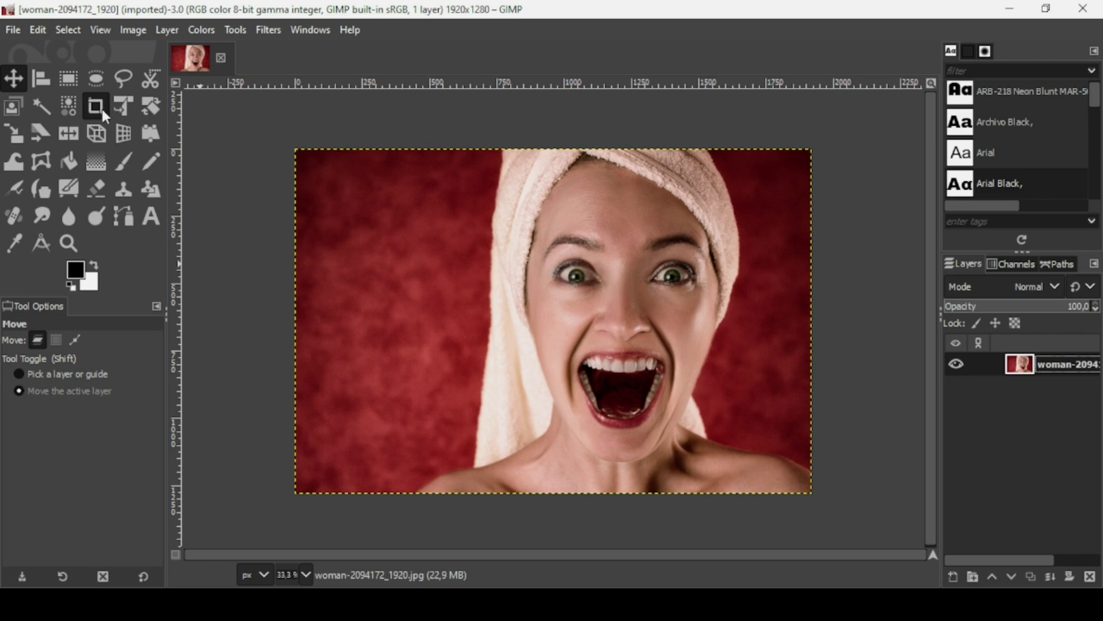
Crop the photo around the woman's face and trim it to content, giving a 1251×1280 image.
{"action": "key", "text": "shift+c"}
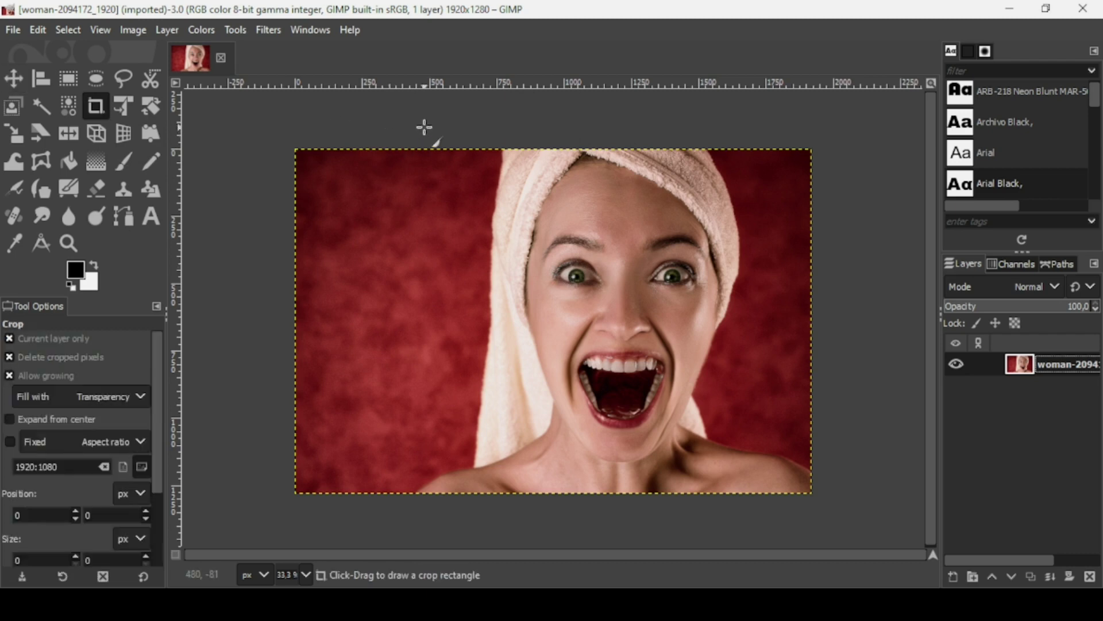
{"action": "left_click_drag", "start_coordinate": [424, 127], "coordinate": [782, 524]}
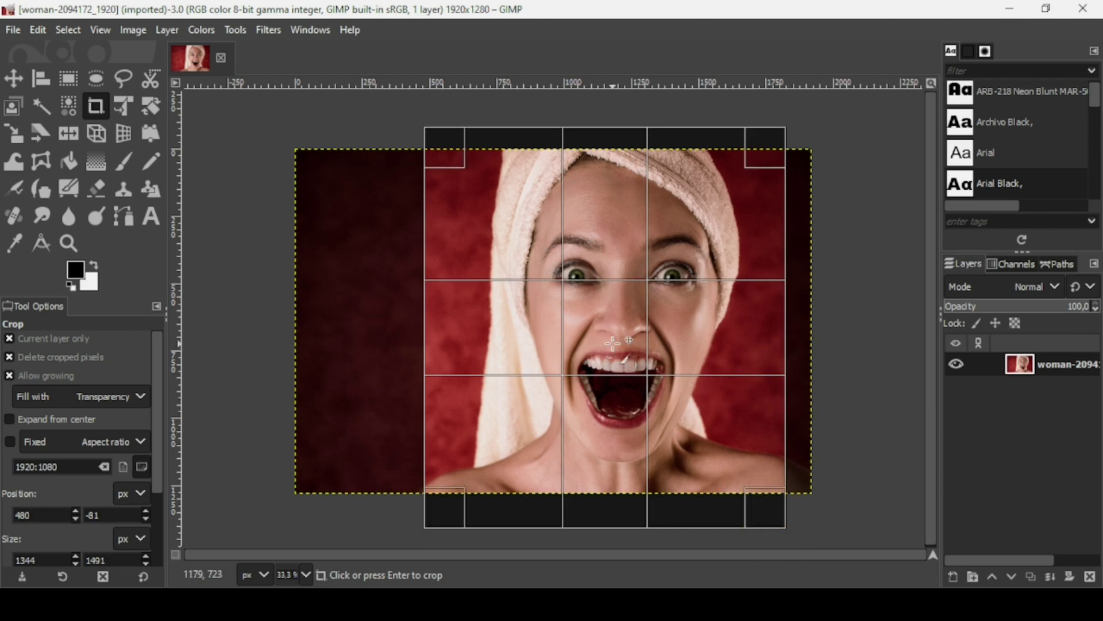
{"action": "left_click_drag", "start_coordinate": [613, 343], "coordinate": [624, 343]}
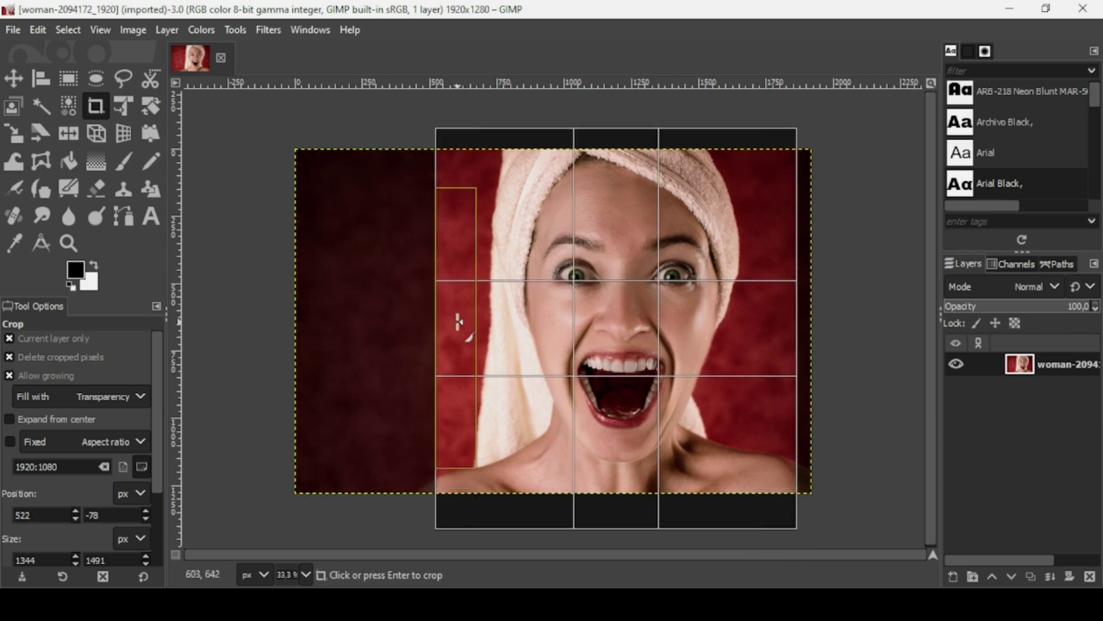
{"action": "left_click_drag", "start_coordinate": [458, 320], "coordinate": [481, 323]}
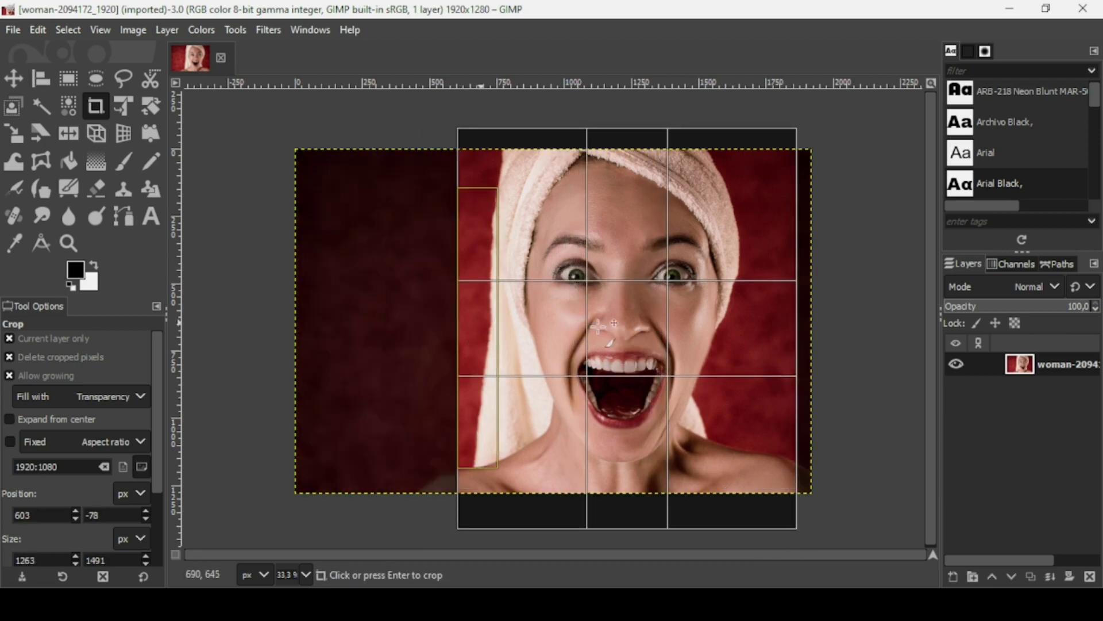
{"action": "left_click_drag", "start_coordinate": [772, 349], "coordinate": [776, 345]}
{"action": "left_click_drag", "start_coordinate": [616, 320], "coordinate": [610, 319]}
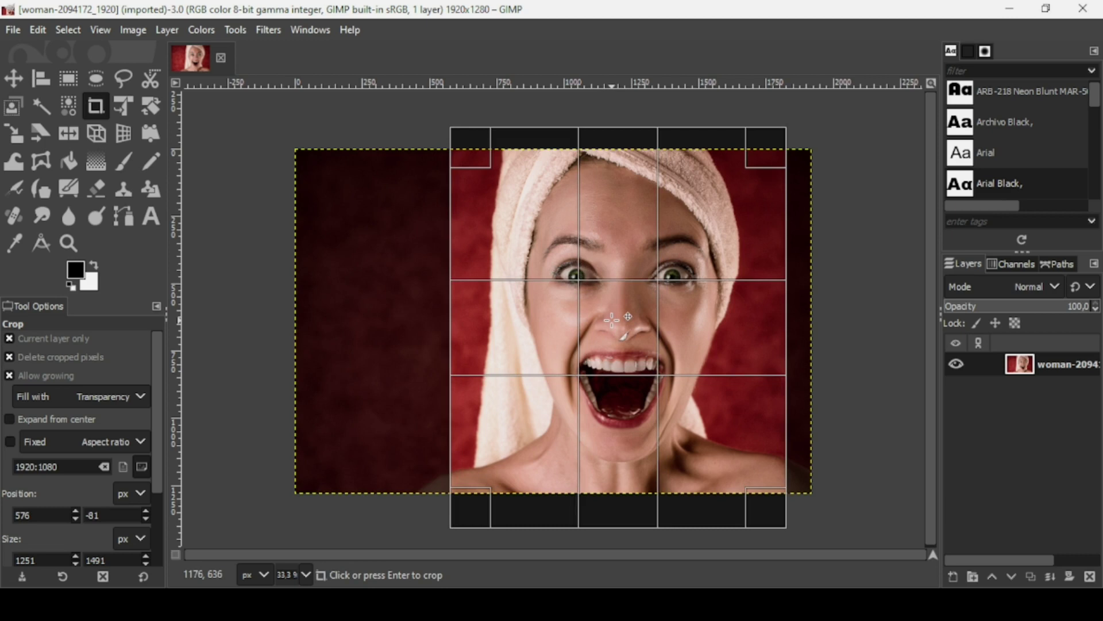
{"action": "left_click_drag", "start_coordinate": [612, 320], "coordinate": [608, 317]}
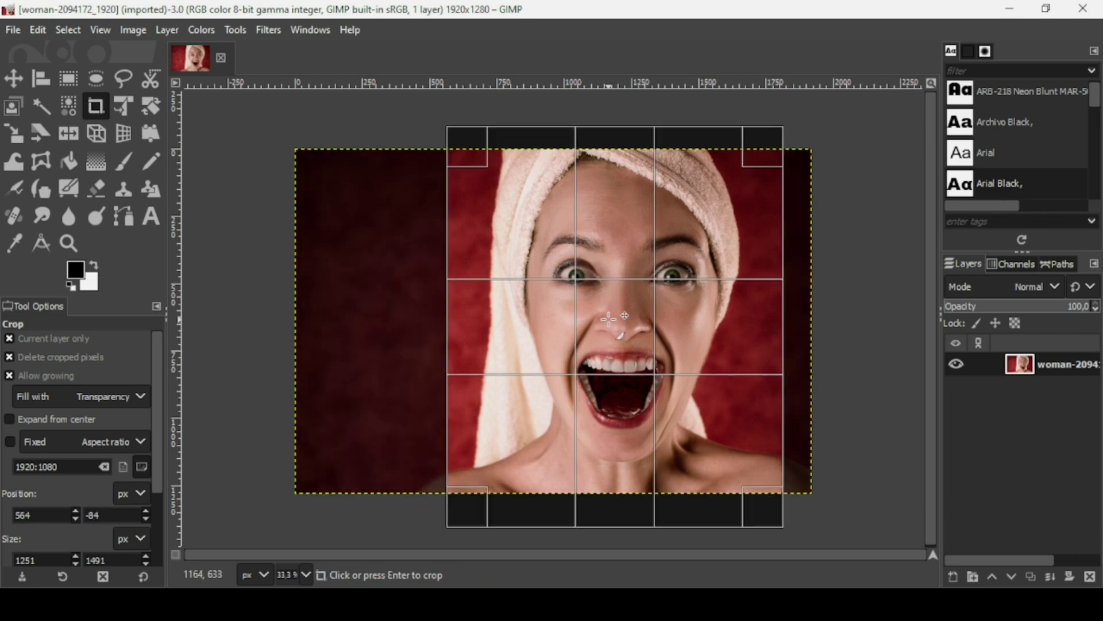
{"action": "left_click", "coordinate": [609, 317]}
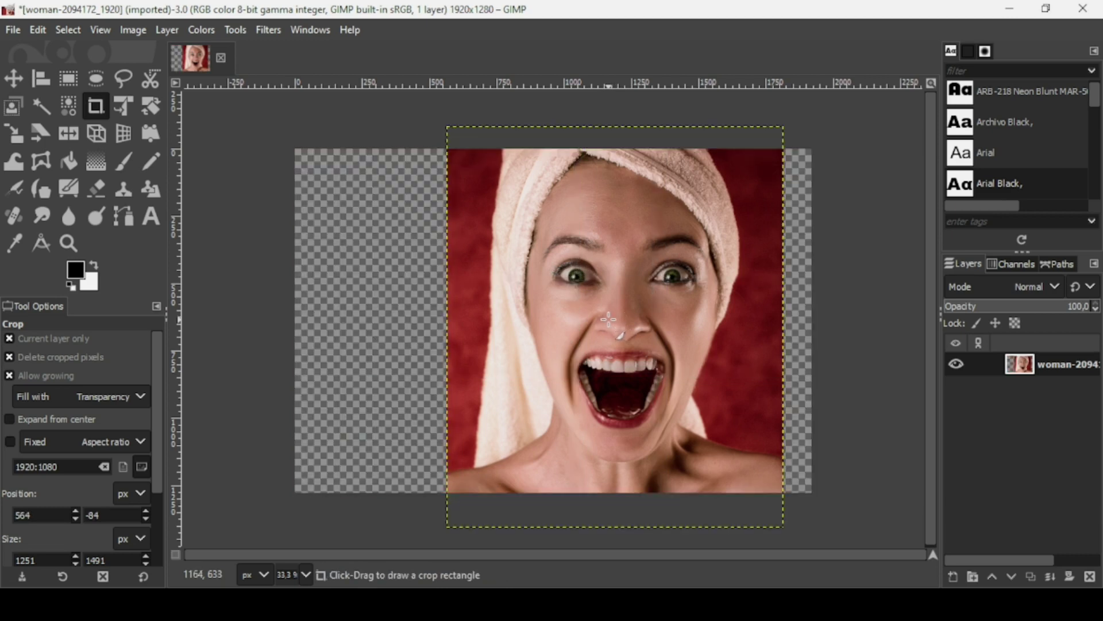
{"action": "left_click", "coordinate": [133, 29]}
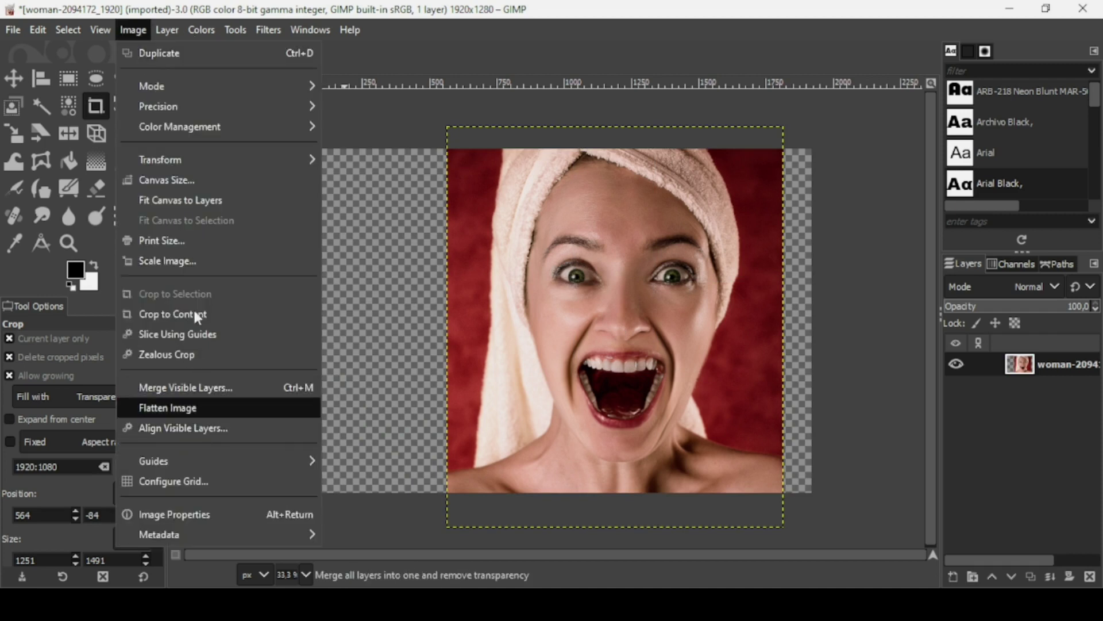
{"action": "left_click", "coordinate": [219, 314]}
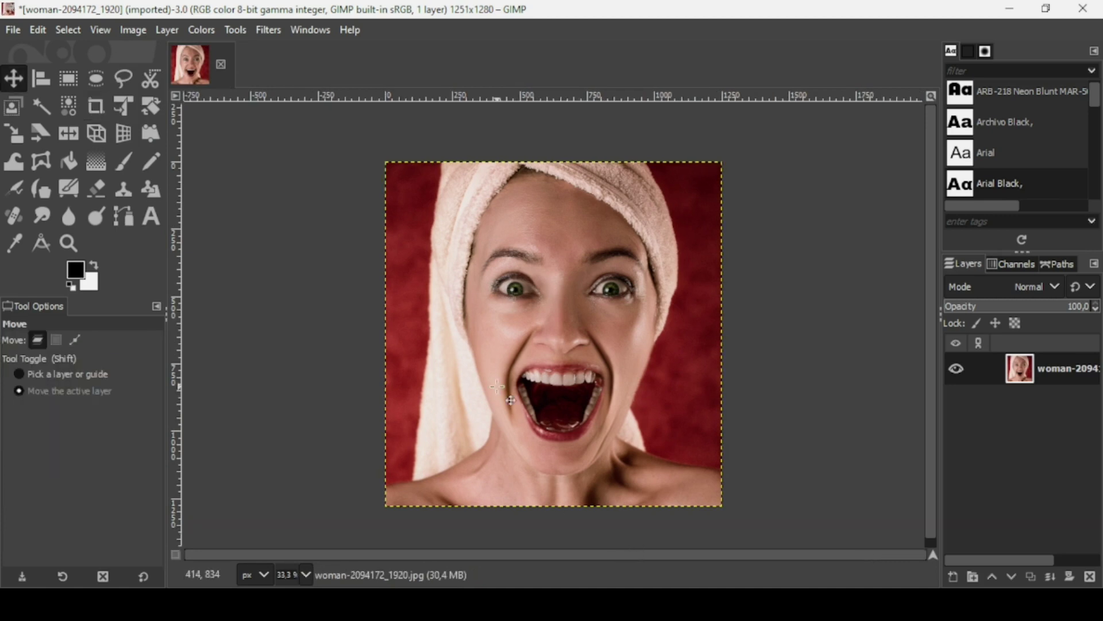
Draw a thin wavy freehand selection across the forehead, spanning the full image width.
{"action": "key", "text": "m"}
{"action": "left_click", "coordinate": [123, 82]}
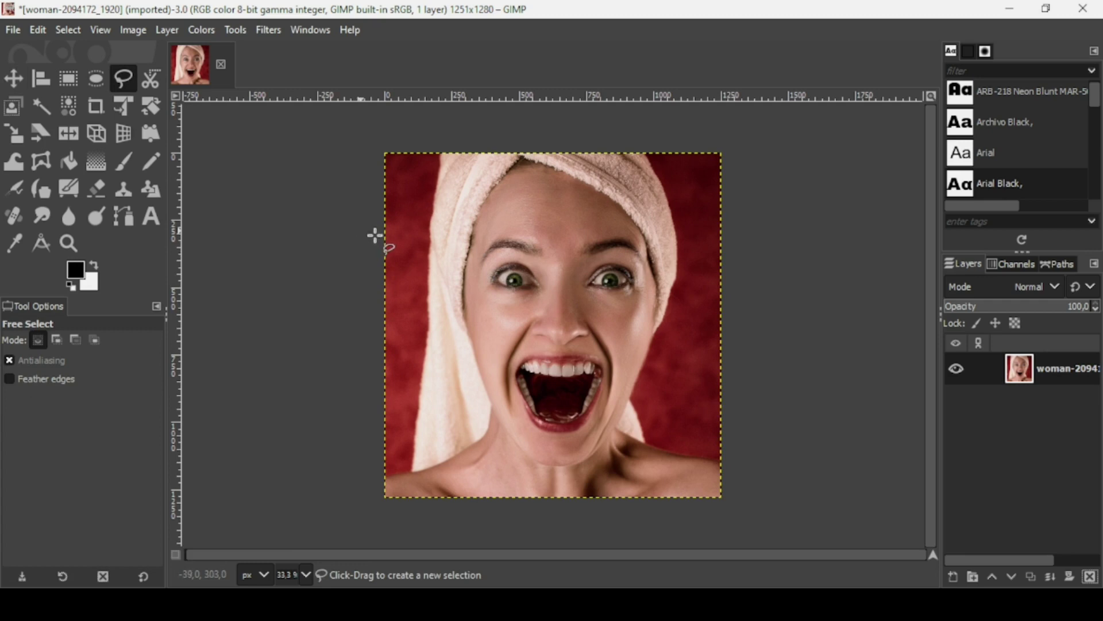
{"action": "mouse_move", "coordinate": [375, 235]}
{"action": "left_mouse_down"}
{"action": "mouse_move", "coordinate": [745, 204]}
{"action": "mouse_move", "coordinate": [744, 227]}
{"action": "mouse_move", "coordinate": [610, 254]}
{"action": "mouse_move", "coordinate": [558, 240]}
{"action": "mouse_move", "coordinate": [352, 256]}
{"action": "mouse_move", "coordinate": [363, 244]}
{"action": "mouse_move", "coordinate": [348, 255]}
{"action": "left_mouse_up"}
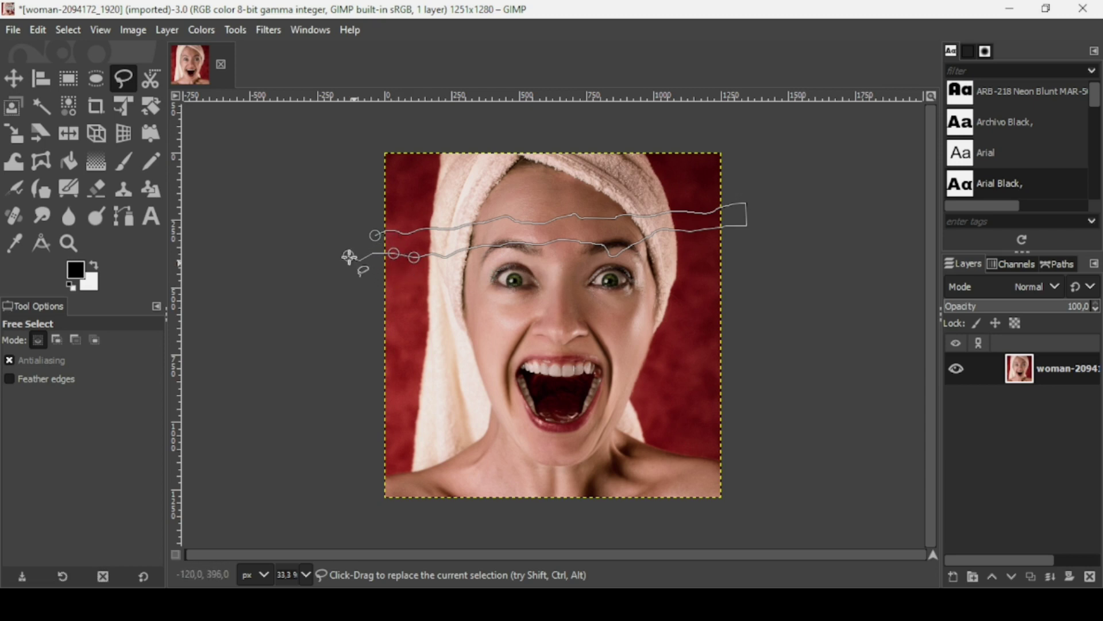
{"action": "key", "text": "BackSpace"}
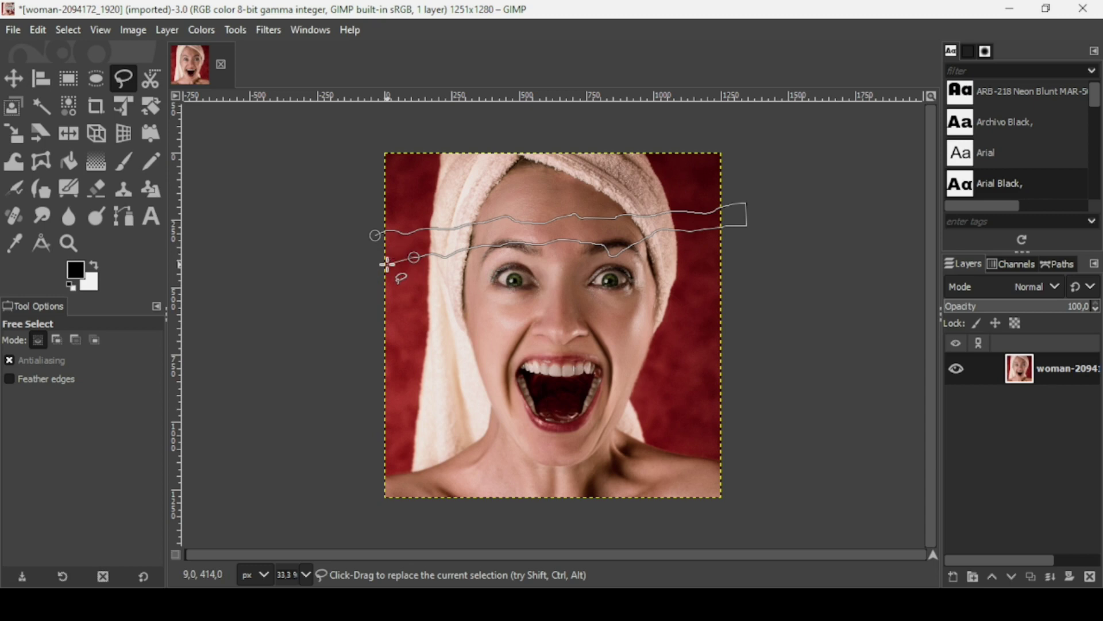
{"action": "left_click", "coordinate": [402, 256]}
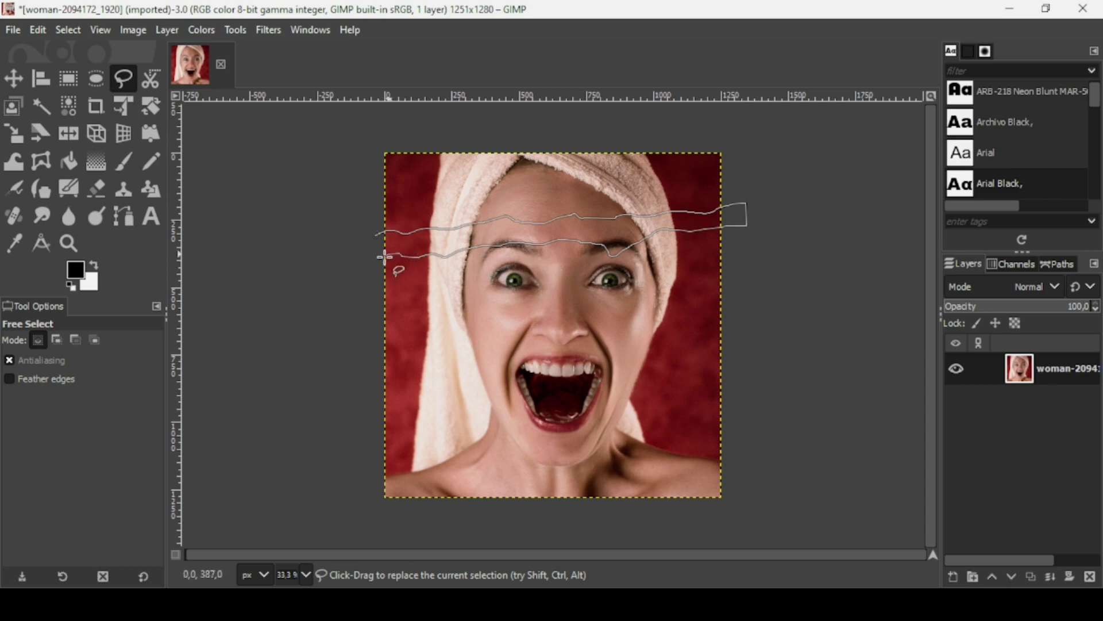
{"action": "left_click", "coordinate": [350, 257]}
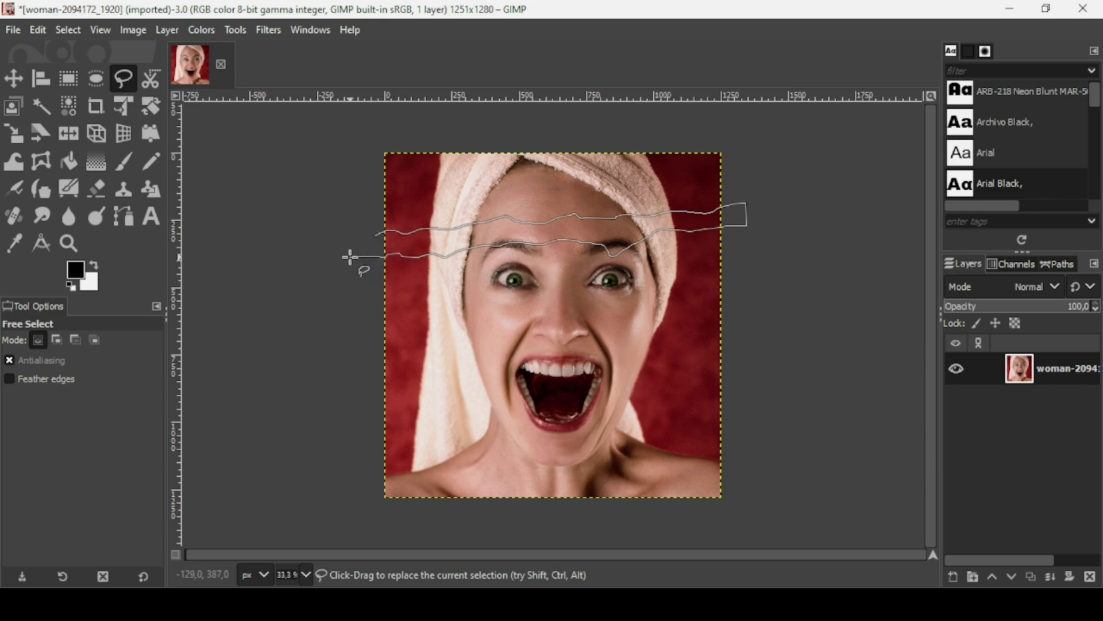
{"action": "left_click", "coordinate": [374, 237]}
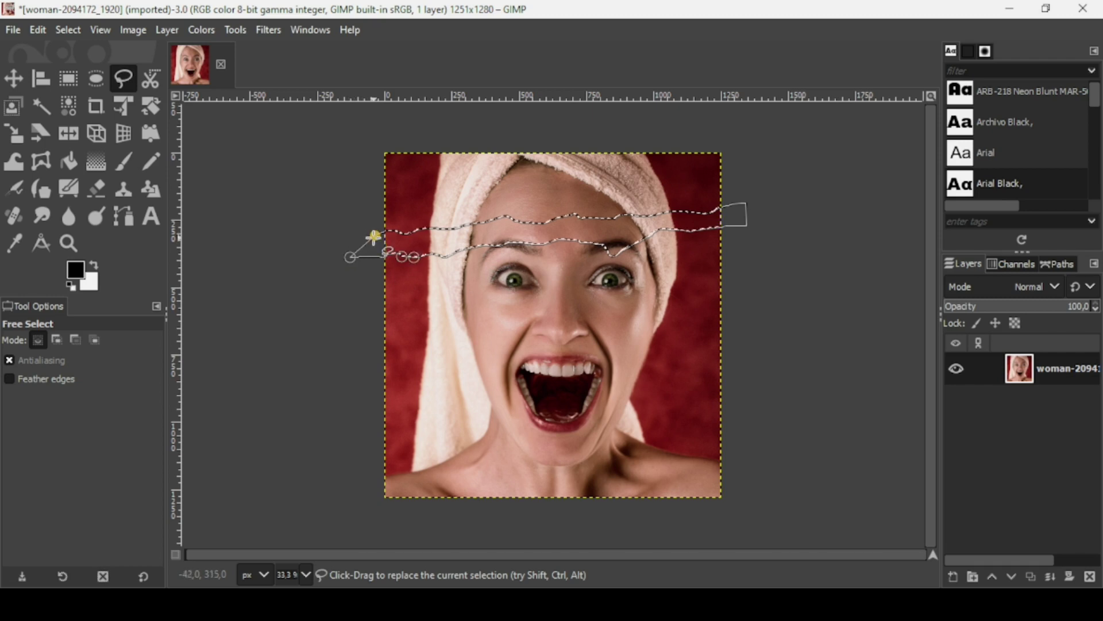
{"action": "key", "text": "Return"}
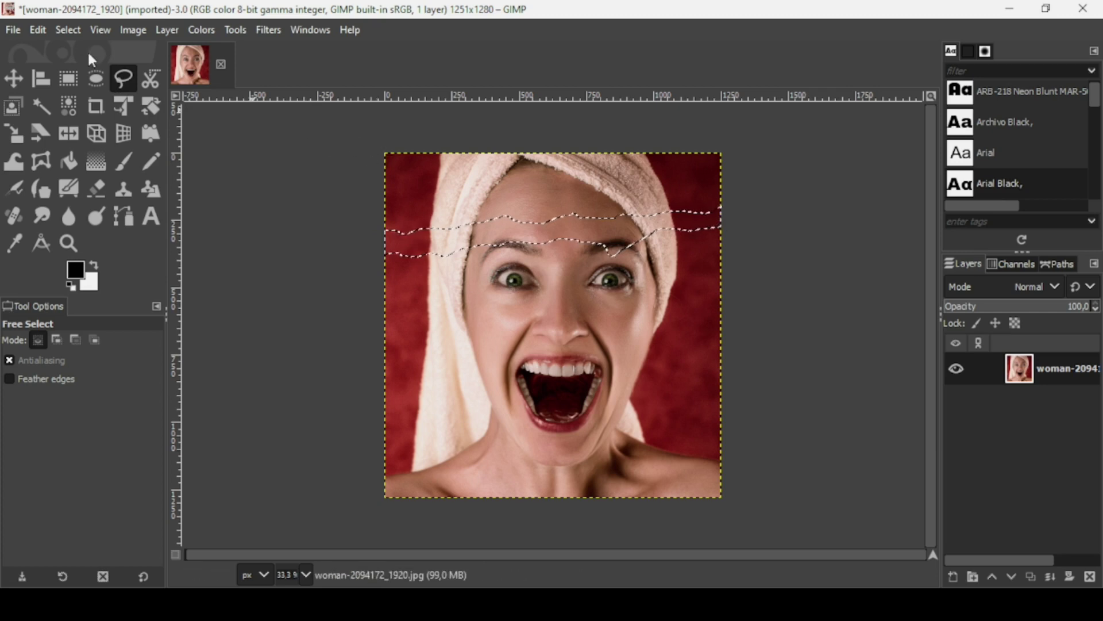
Roughen the band selection's edges with Select > Distort.
{"action": "left_click", "coordinate": [70, 29]}
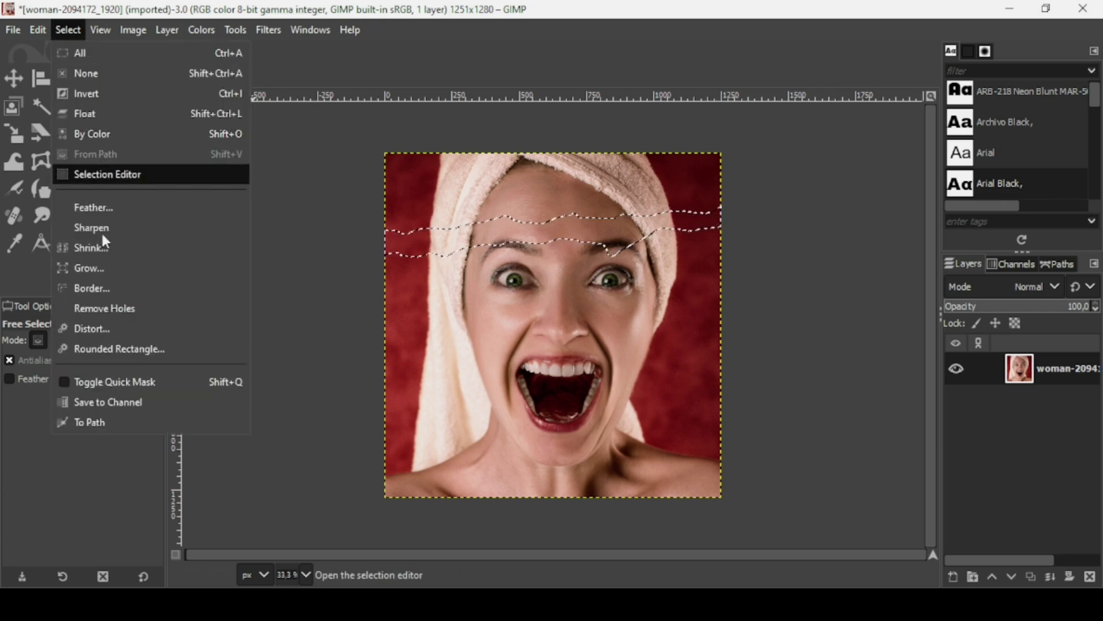
{"action": "left_click", "coordinate": [108, 328]}
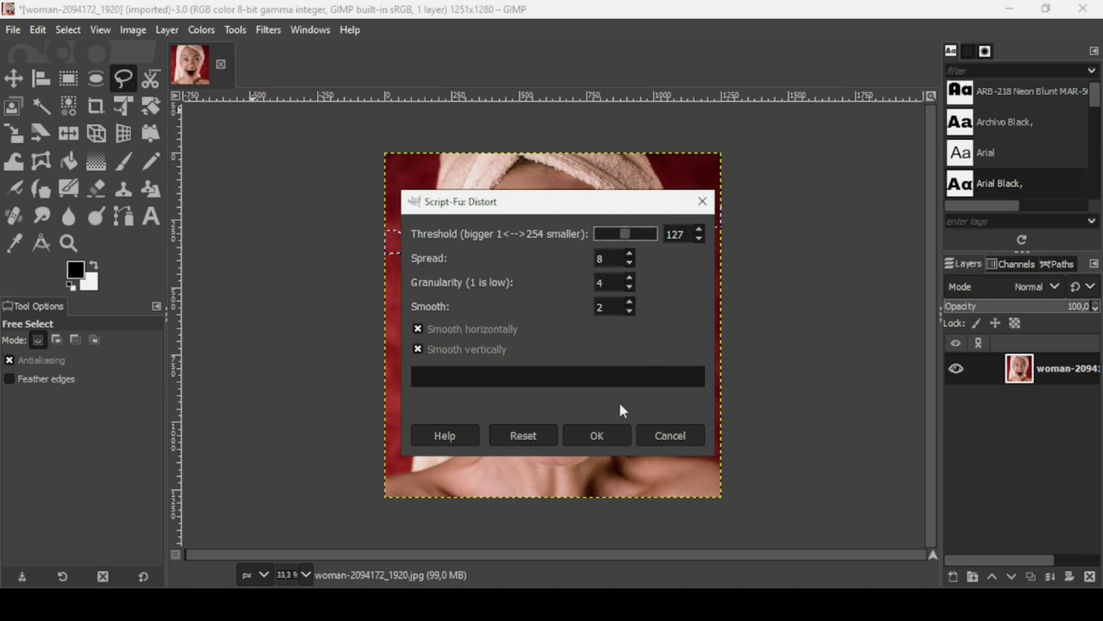
{"action": "left_click", "coordinate": [608, 437]}
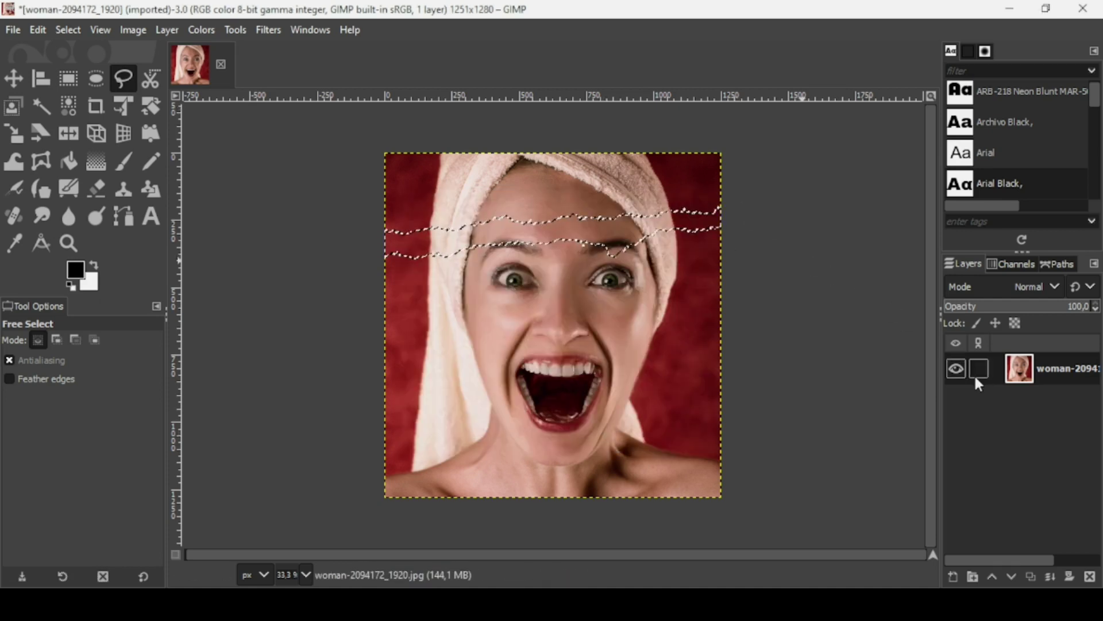
Fill the distorted band with white on a new transparent layer, then deselect.
{"action": "left_click", "coordinate": [951, 575]}
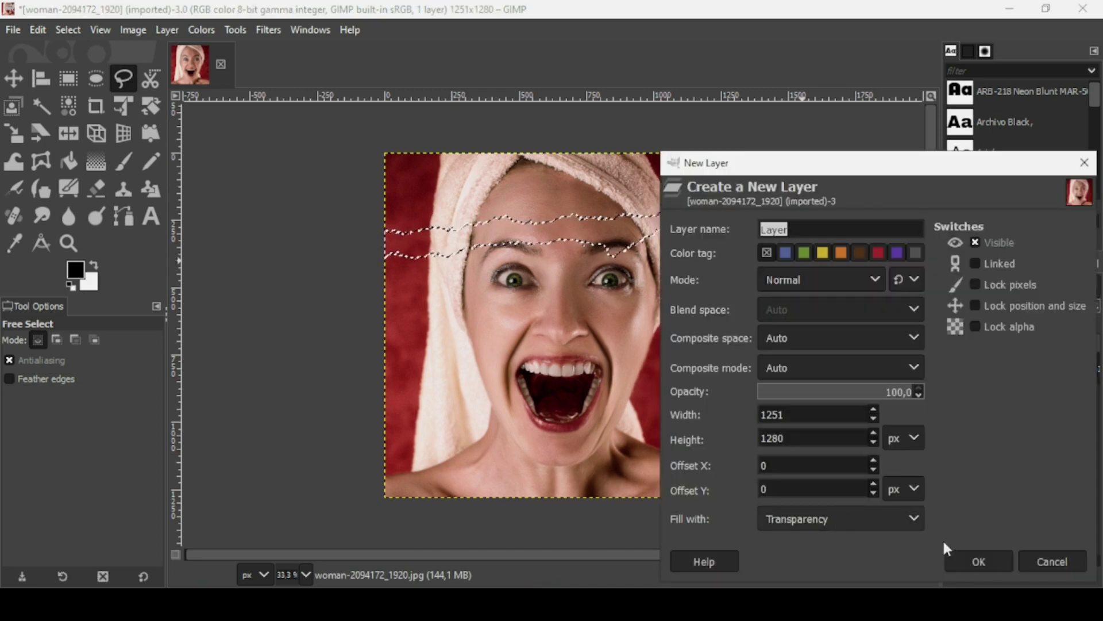
{"action": "left_click", "coordinate": [975, 562]}
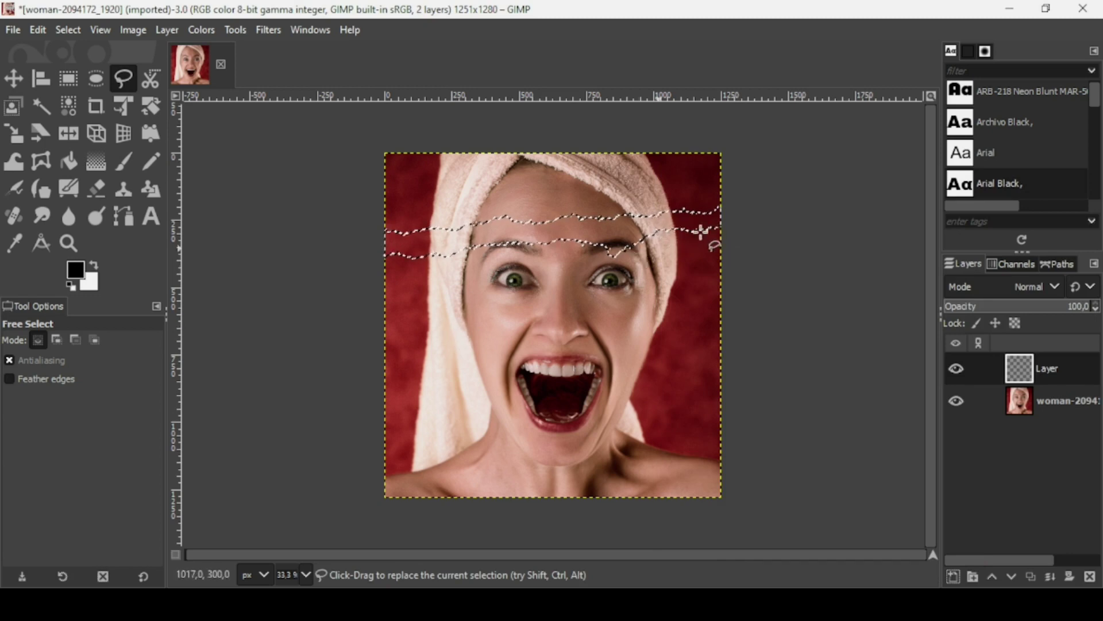
{"action": "left_click_drag", "start_coordinate": [94, 282], "coordinate": [541, 232]}
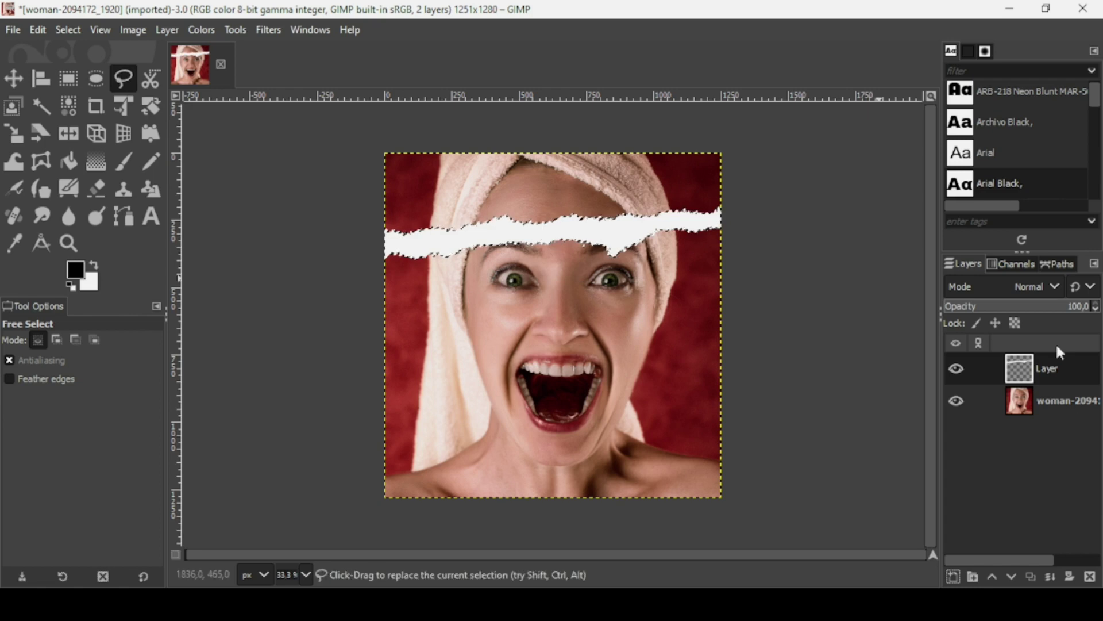
{"action": "left_click", "coordinate": [62, 32]}
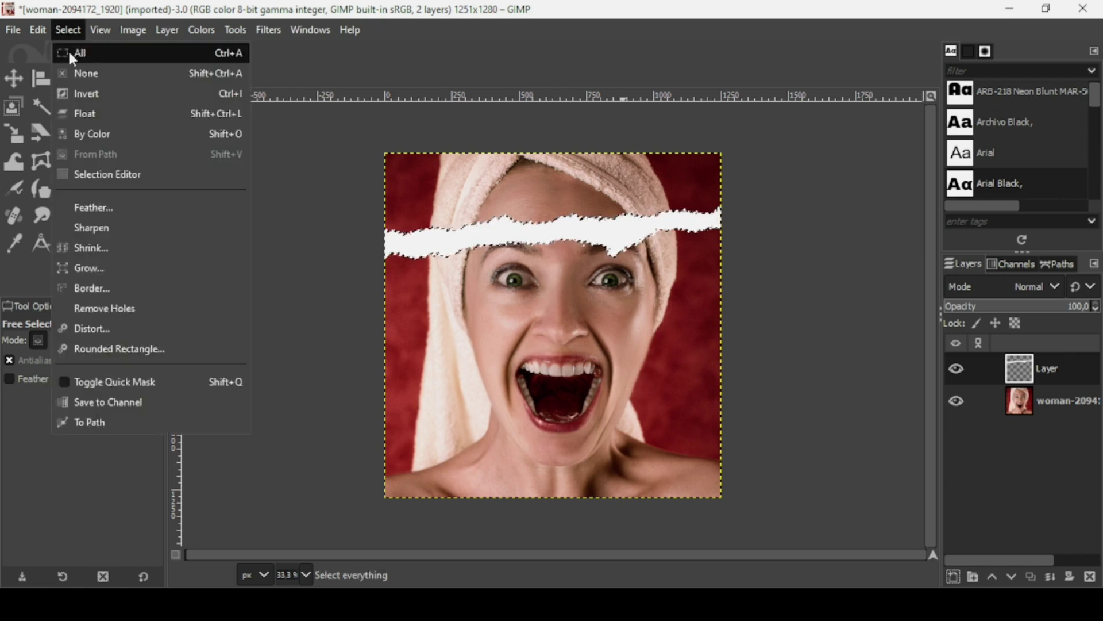
{"action": "left_click", "coordinate": [72, 71]}
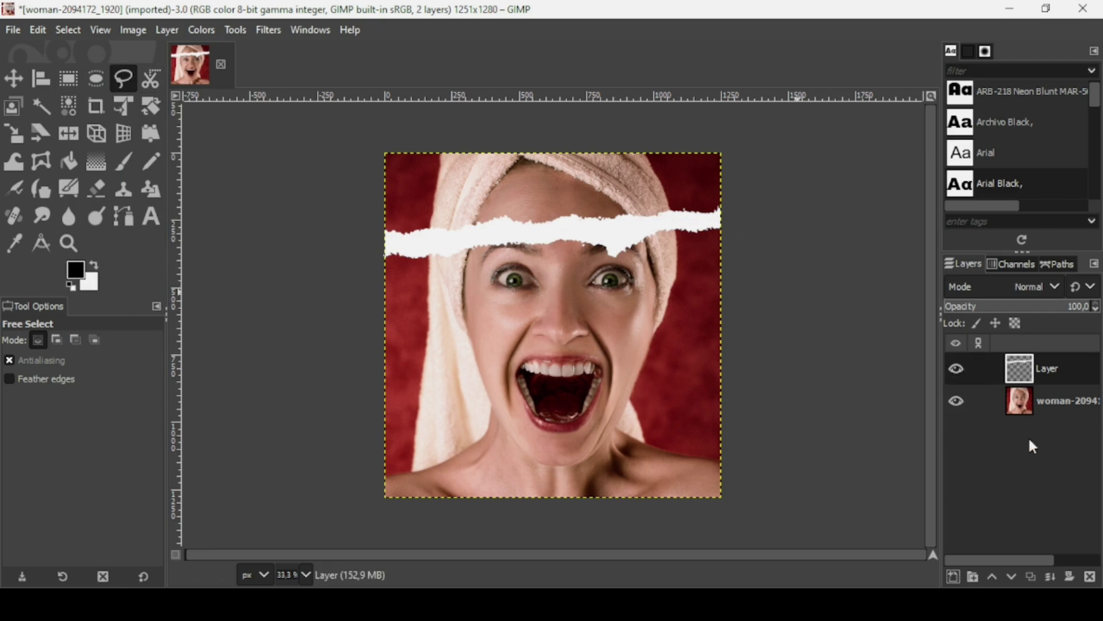
Duplicate the paper strip layer and flip the copy vertically and horizontally below the original.
{"action": "left_click", "coordinate": [1031, 576]}
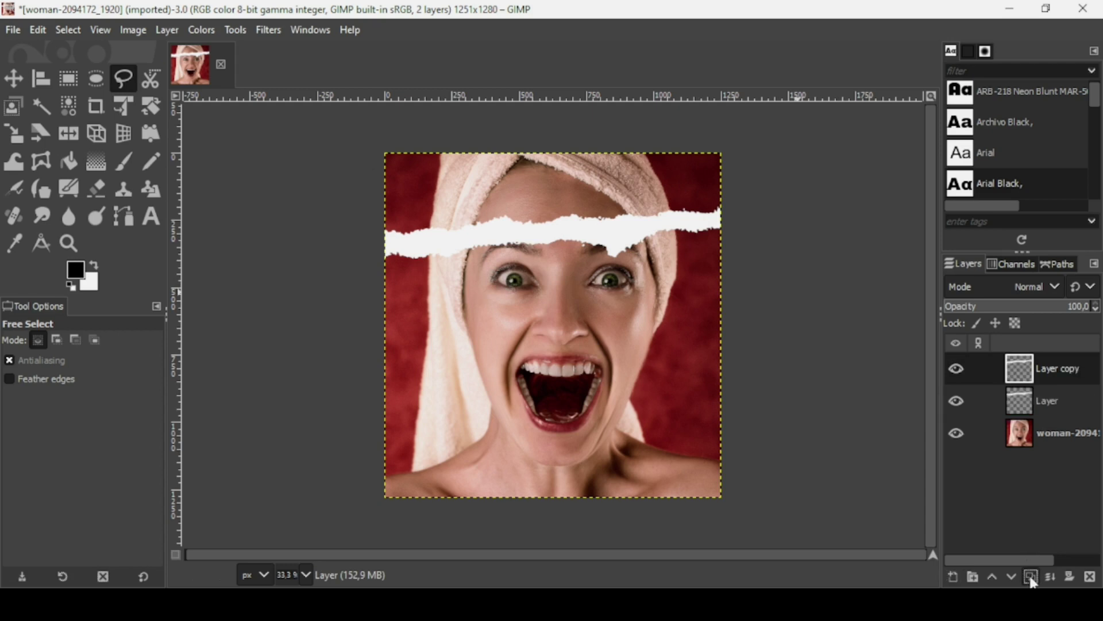
{"action": "left_click", "coordinate": [62, 138]}
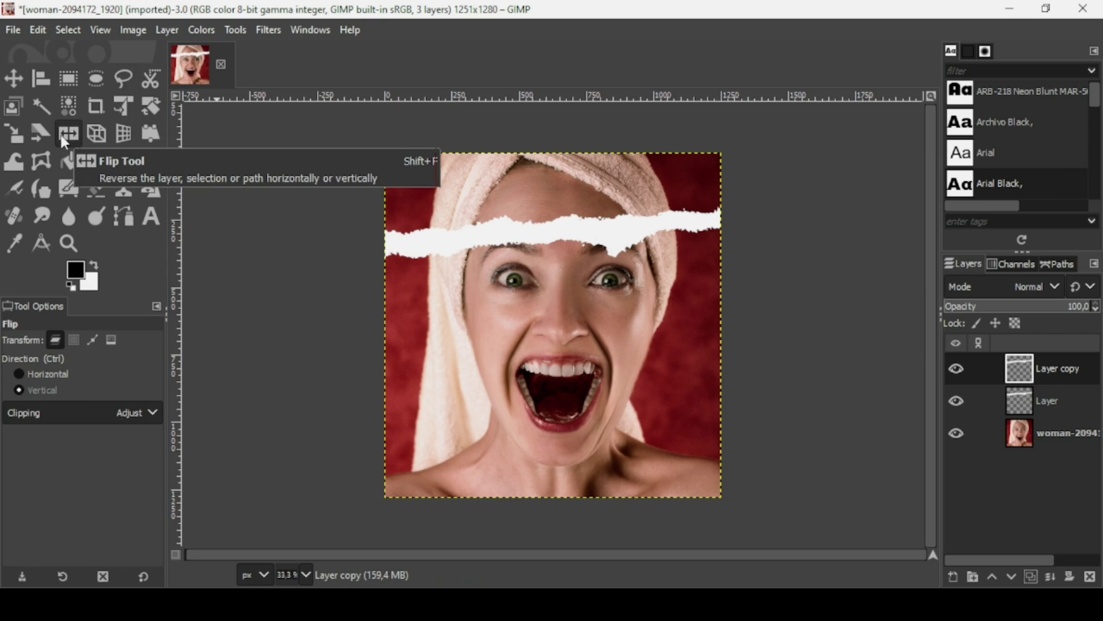
{"action": "left_click", "coordinate": [544, 319]}
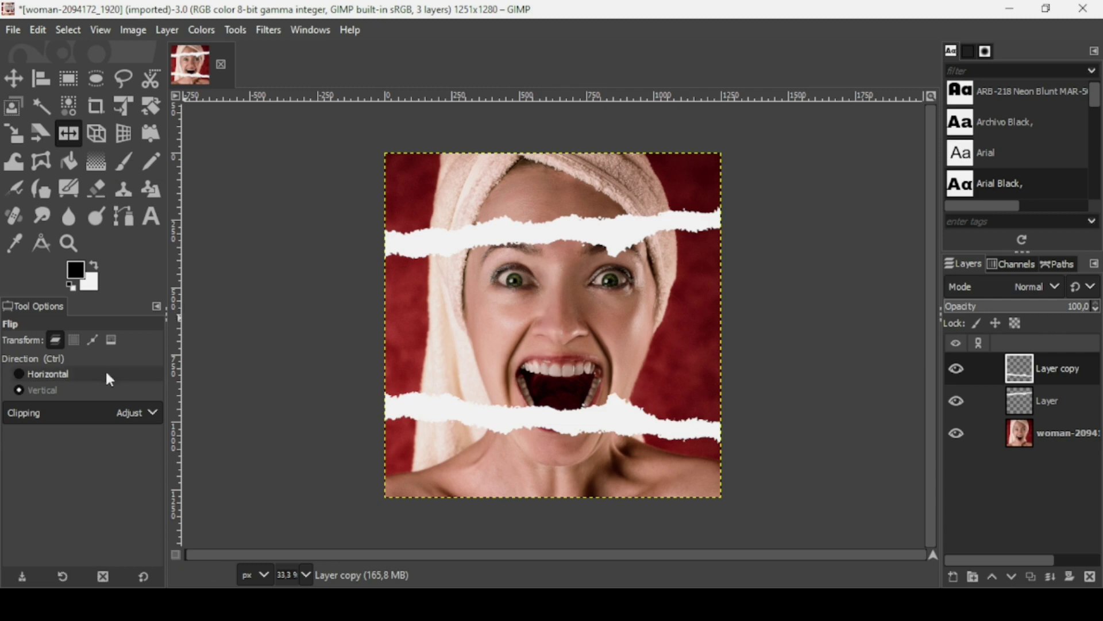
{"action": "left_click", "coordinate": [87, 373]}
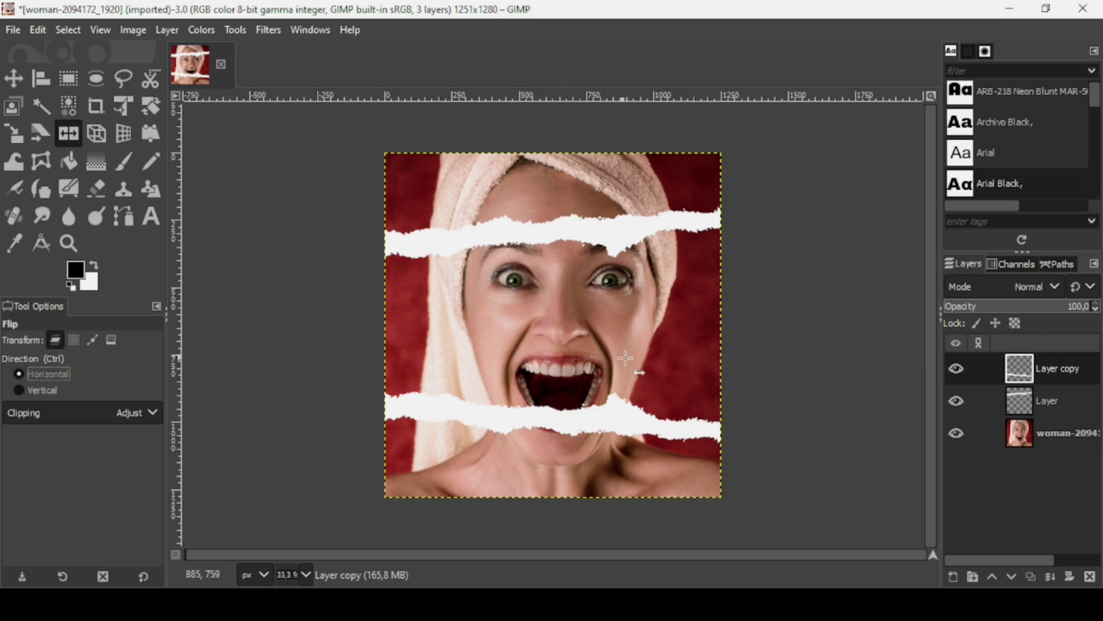
{"action": "left_click", "coordinate": [639, 395]}
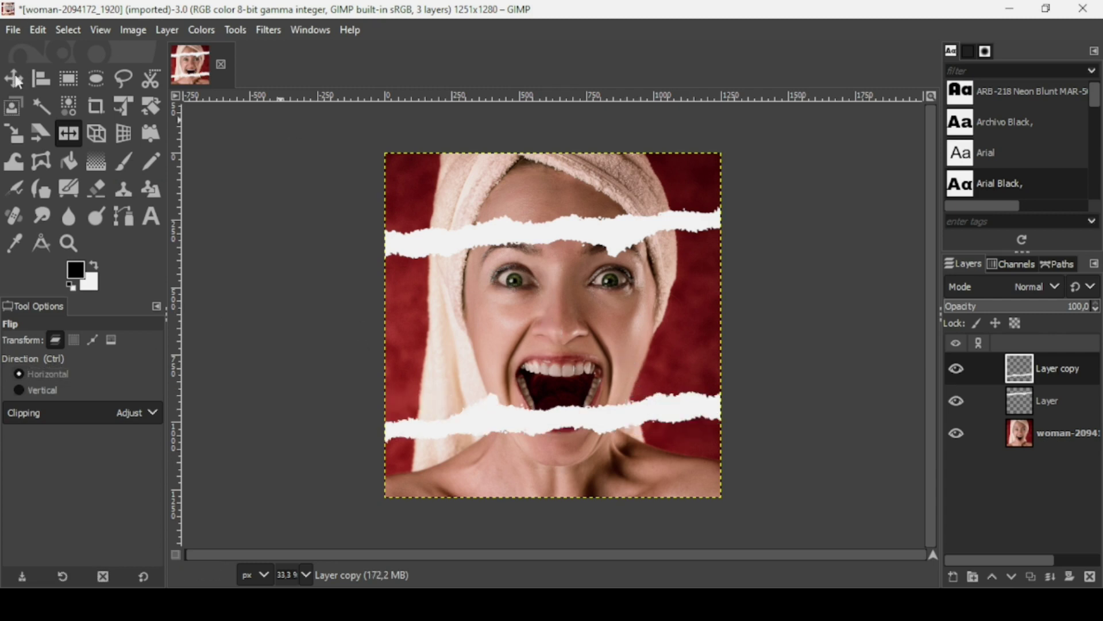
Stretch the lower strip to 2085 px wide and place it across the face at nose level.
{"action": "left_click", "coordinate": [13, 138]}
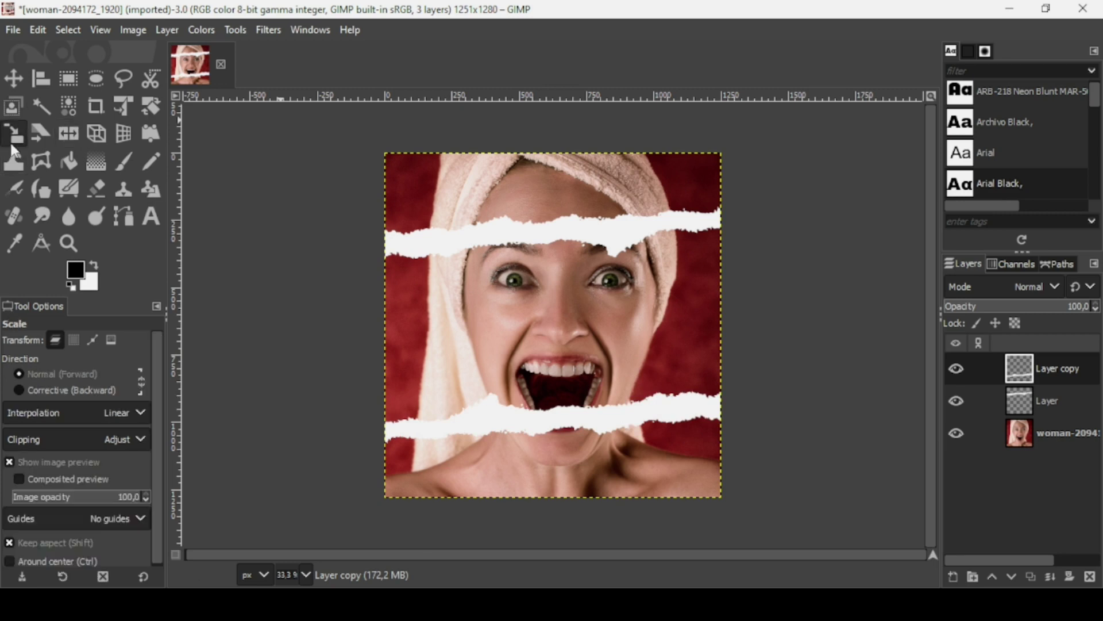
{"action": "left_click", "coordinate": [684, 407]}
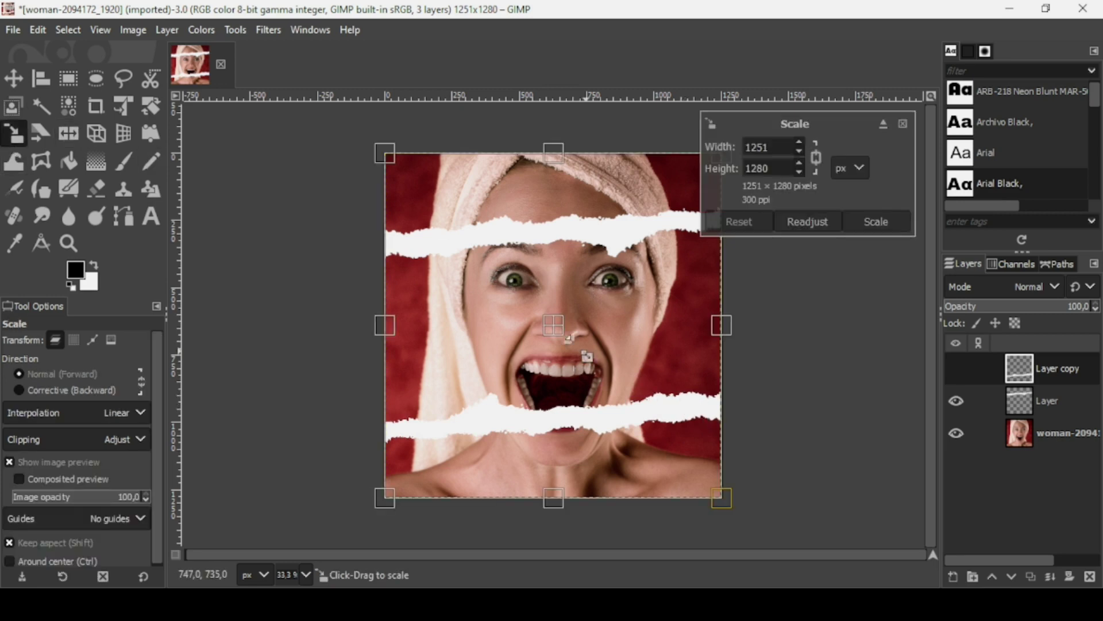
{"action": "left_click_drag", "start_coordinate": [554, 323], "coordinate": [550, 231]}
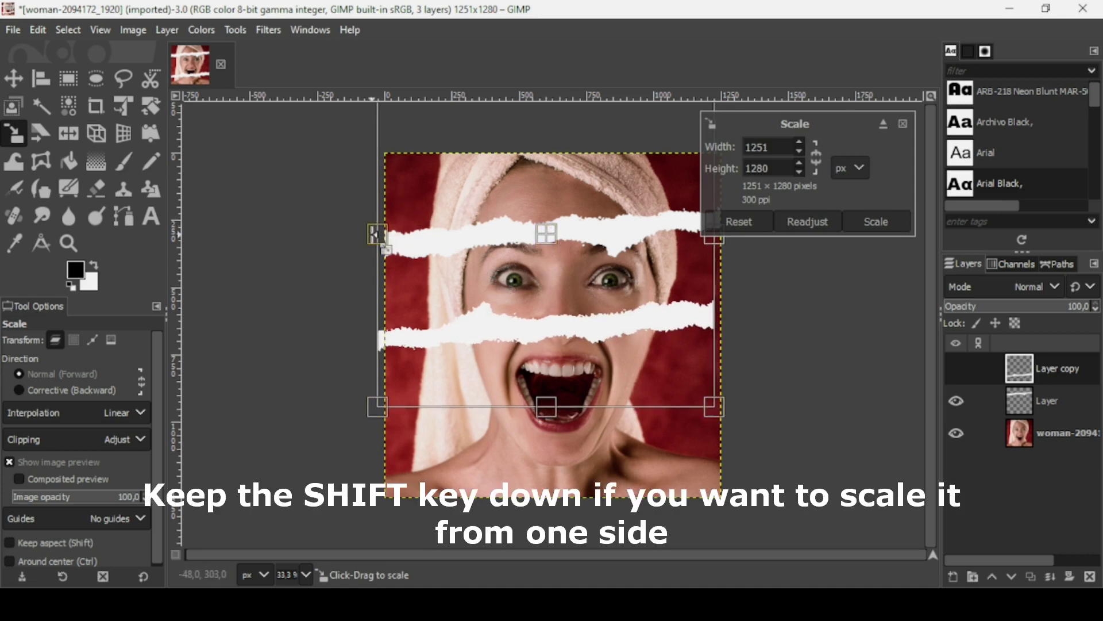
{"action": "left_click_drag", "start_coordinate": [378, 233], "coordinate": [217, 241]}
{"action": "key", "text": "shift"}
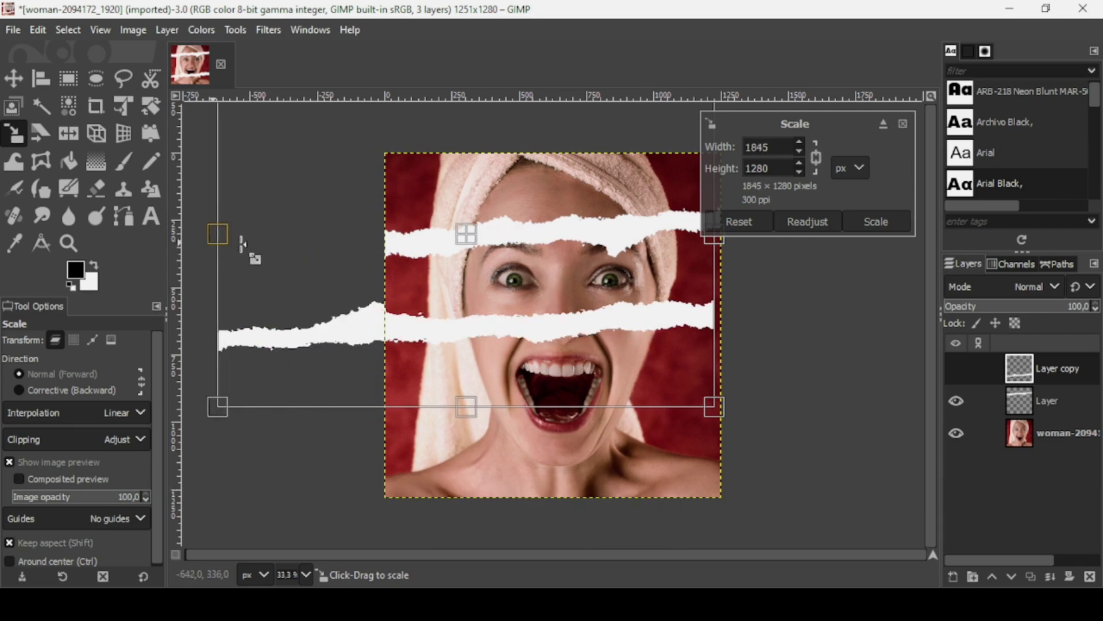
{"action": "left_click_drag", "start_coordinate": [474, 257], "coordinate": [513, 275]}
{"action": "left_click_drag", "start_coordinate": [754, 253], "coordinate": [818, 253]}
{"action": "left_click_drag", "start_coordinate": [529, 255], "coordinate": [461, 242]}
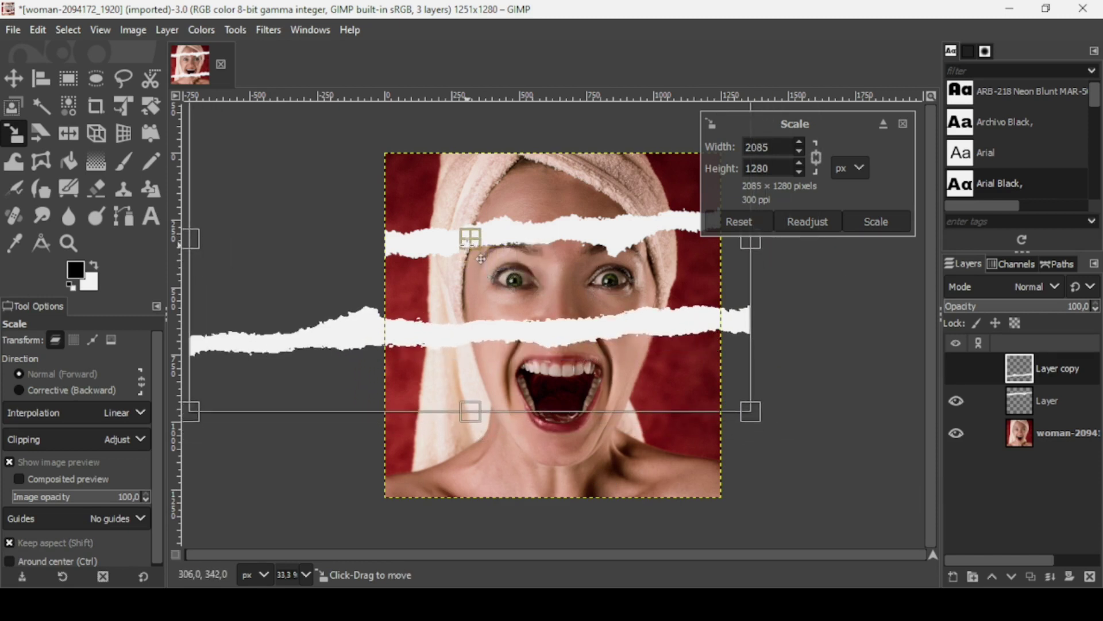
{"action": "key", "text": "Return"}
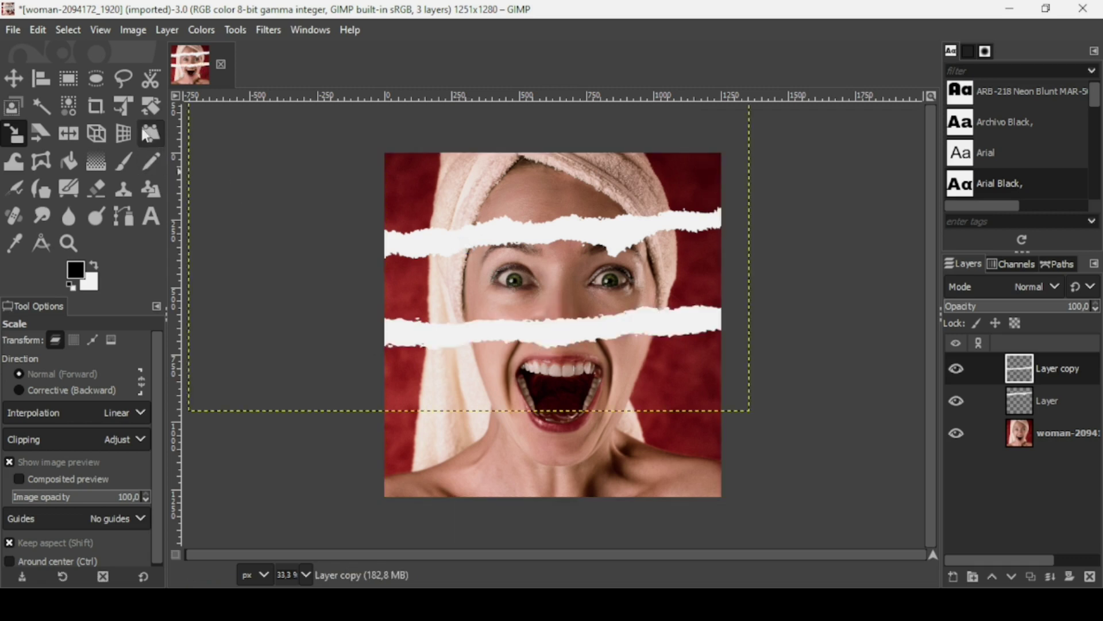
Rotate the lower strip by about -2.5°.
{"action": "key", "text": "shift+r"}
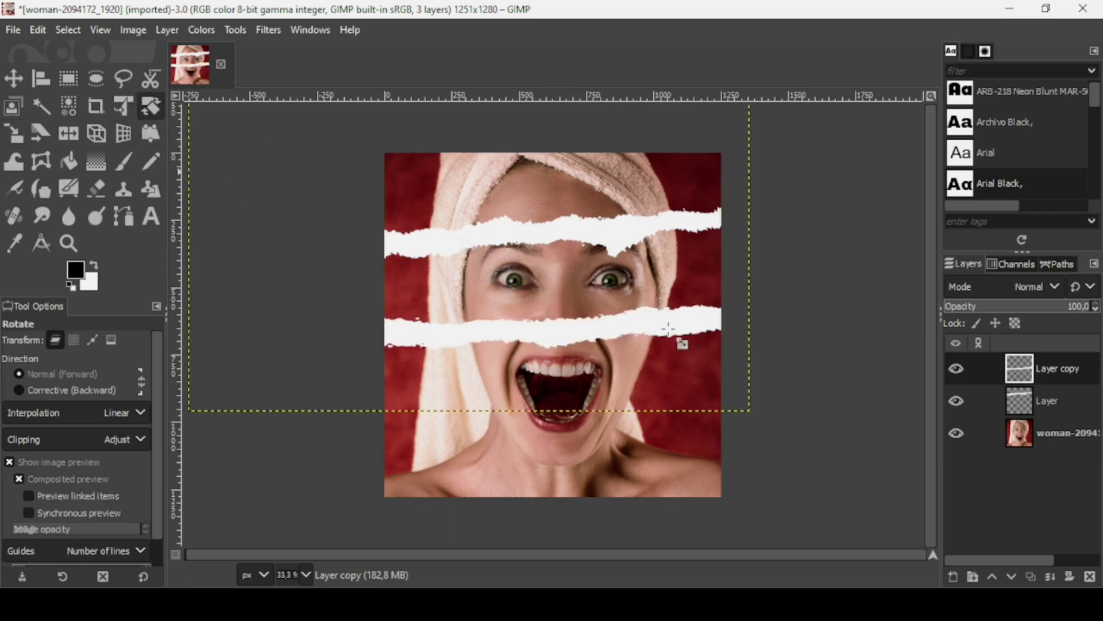
{"action": "left_click", "coordinate": [669, 329]}
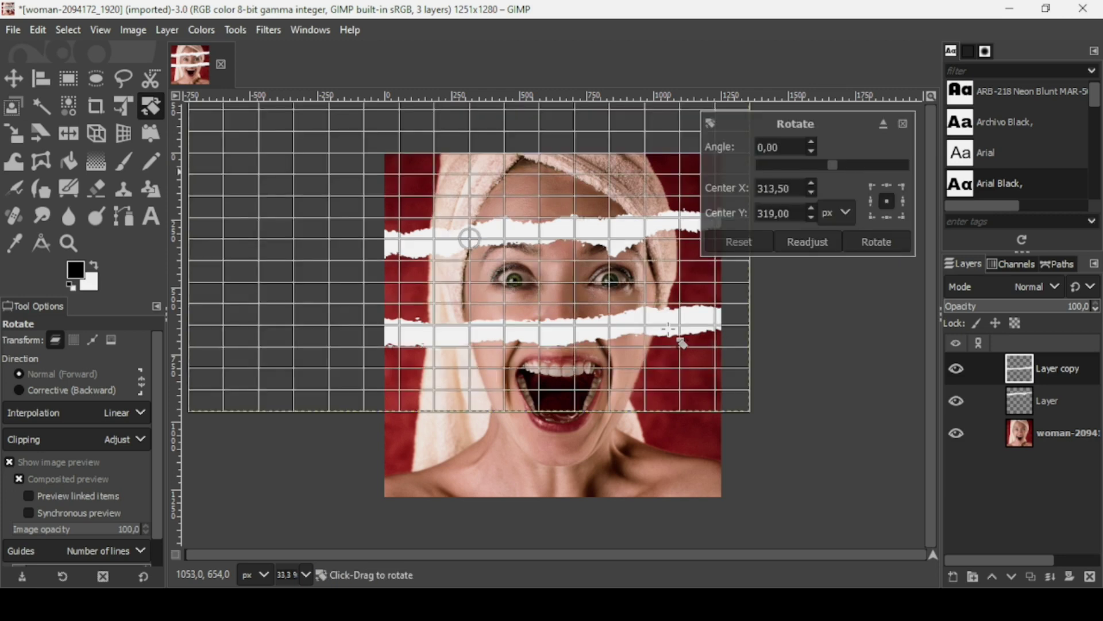
{"action": "left_click_drag", "start_coordinate": [668, 329], "coordinate": [670, 320]}
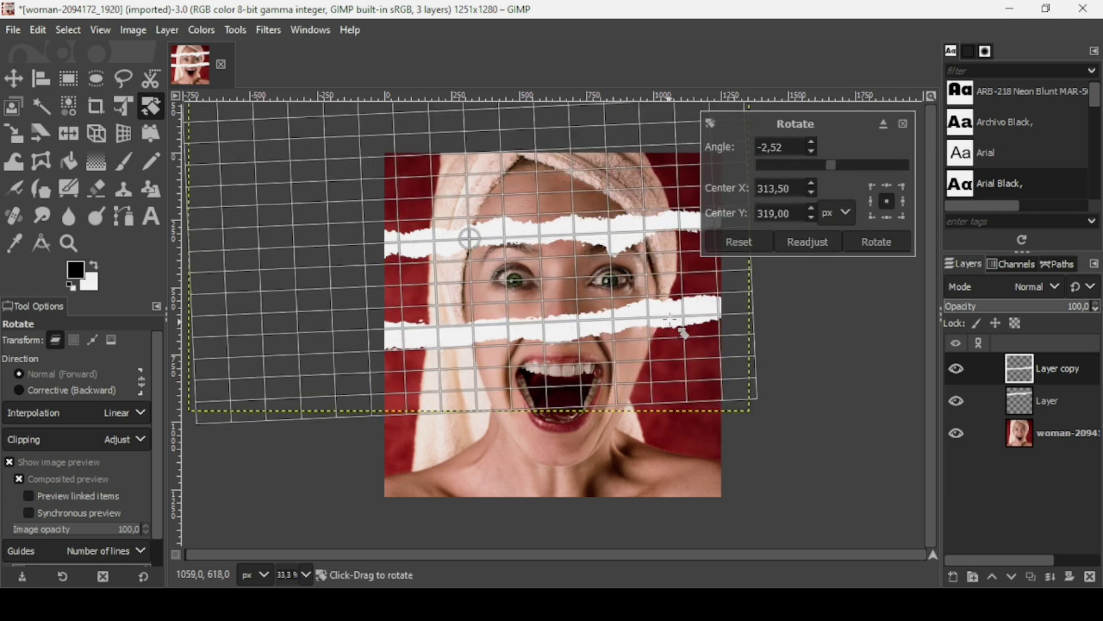
{"action": "key", "text": "Return"}
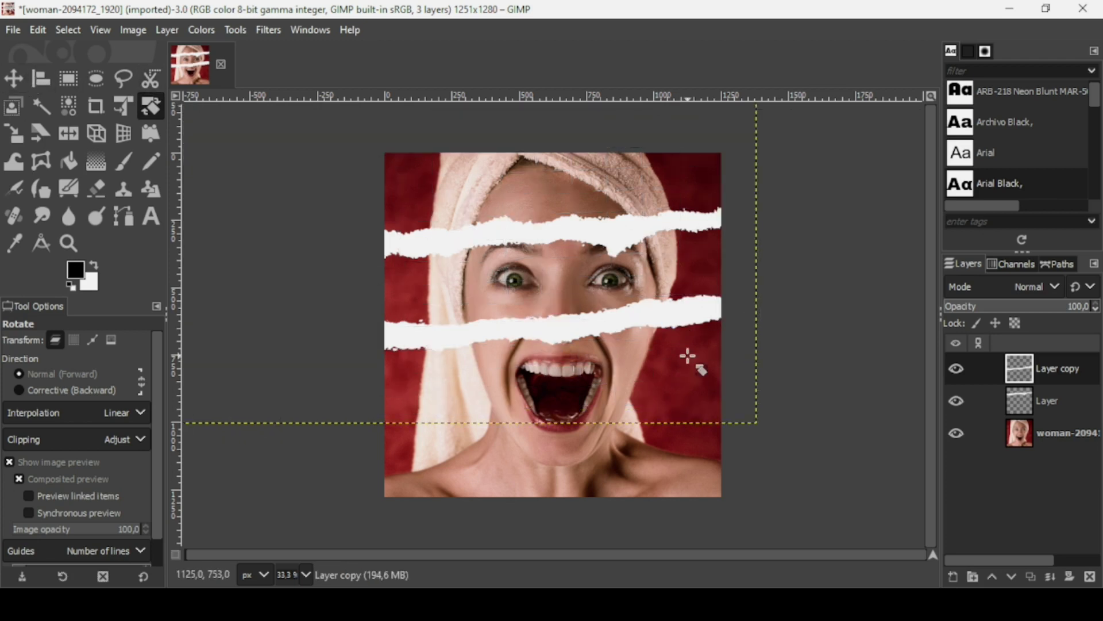
Crop both strip layers to their content and raise the top strip 21 px.
{"action": "left_click", "coordinate": [172, 29]}
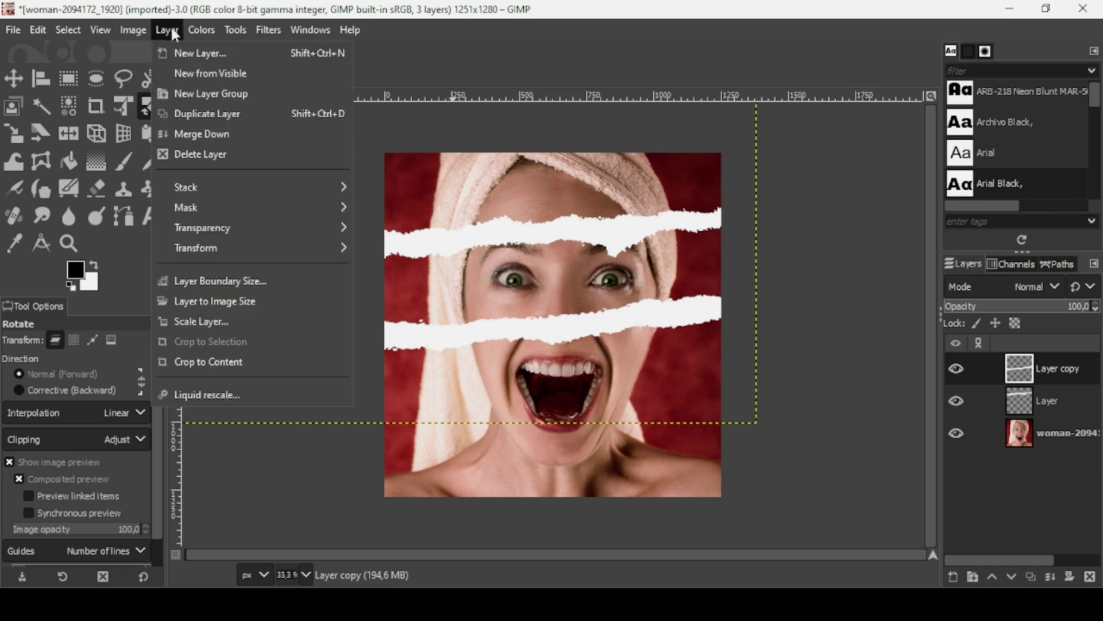
{"action": "left_click", "coordinate": [220, 360]}
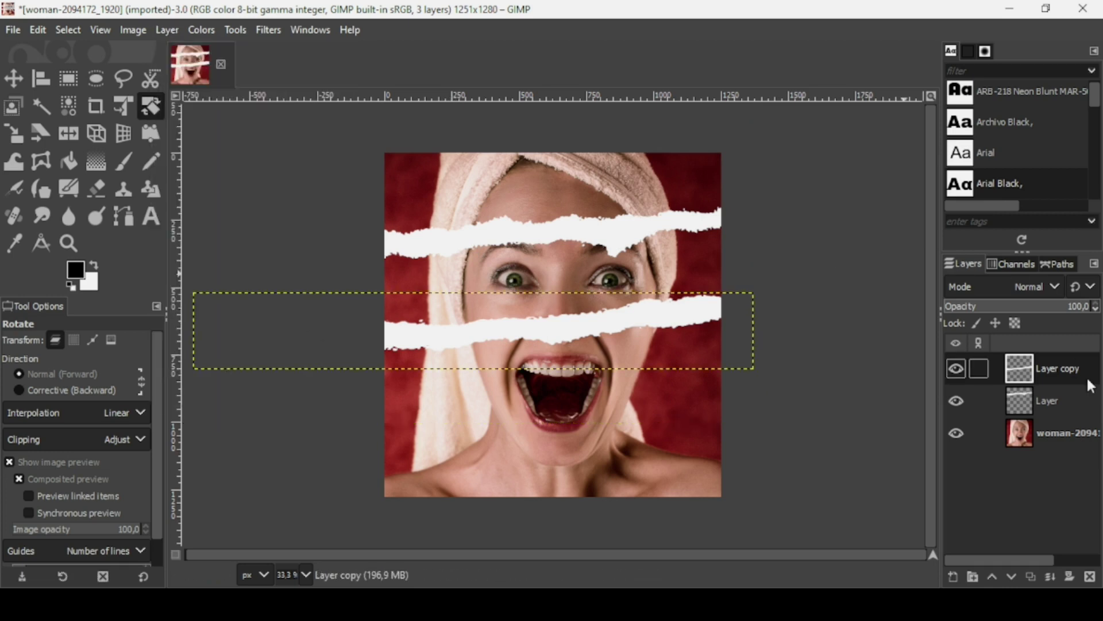
{"action": "left_click", "coordinate": [1029, 408]}
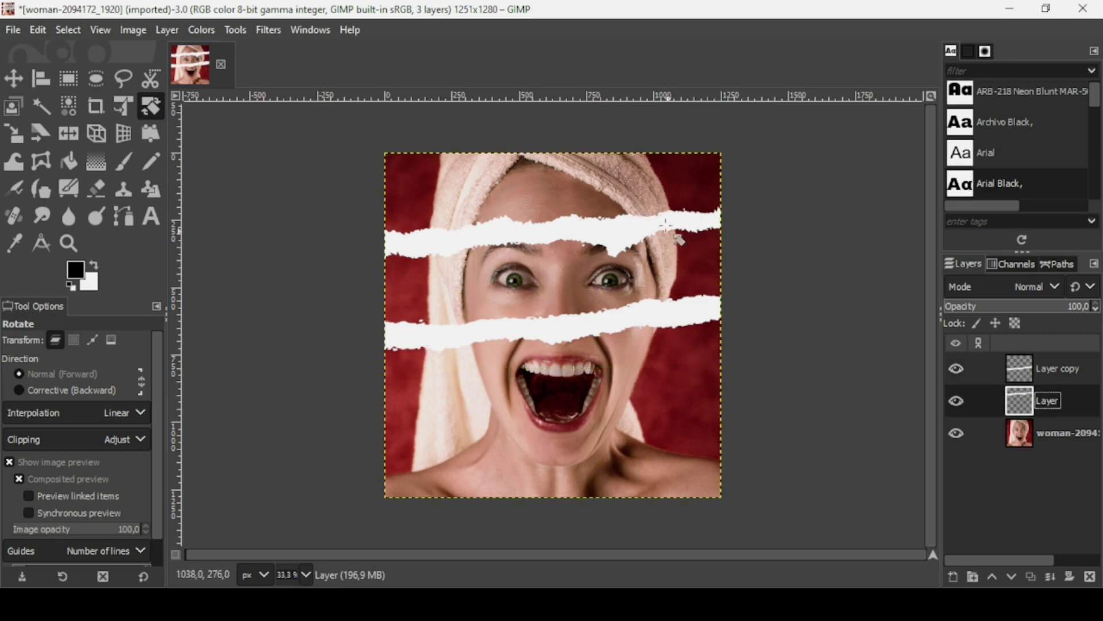
{"action": "left_click", "coordinate": [158, 29]}
{"action": "left_click", "coordinate": [194, 362]}
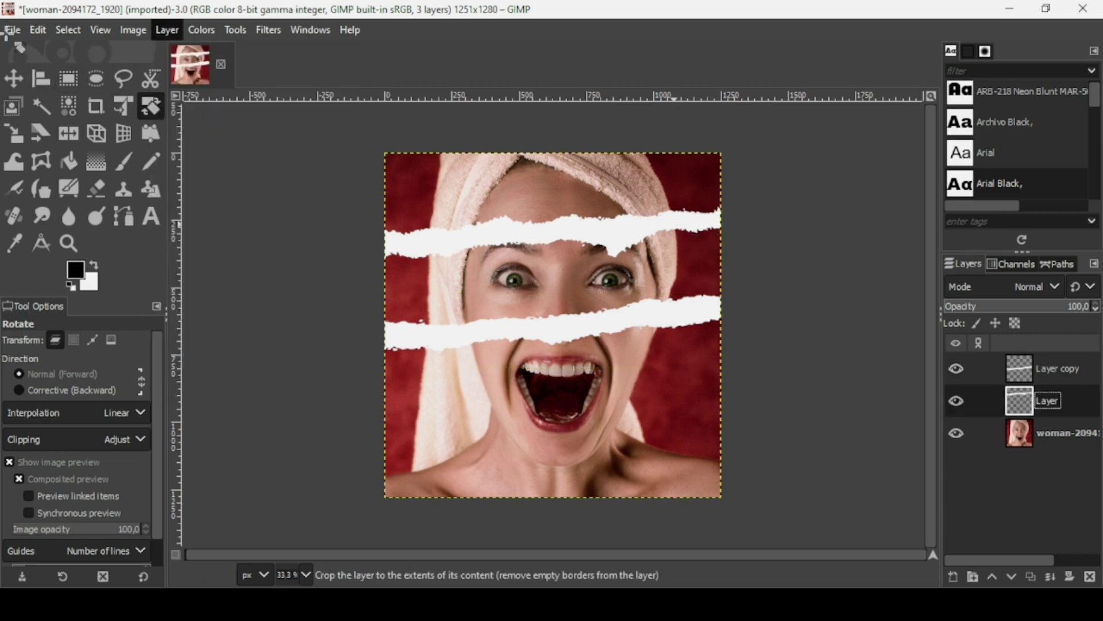
{"action": "left_click", "coordinate": [14, 78]}
{"action": "left_click_drag", "start_coordinate": [618, 227], "coordinate": [616, 224]}
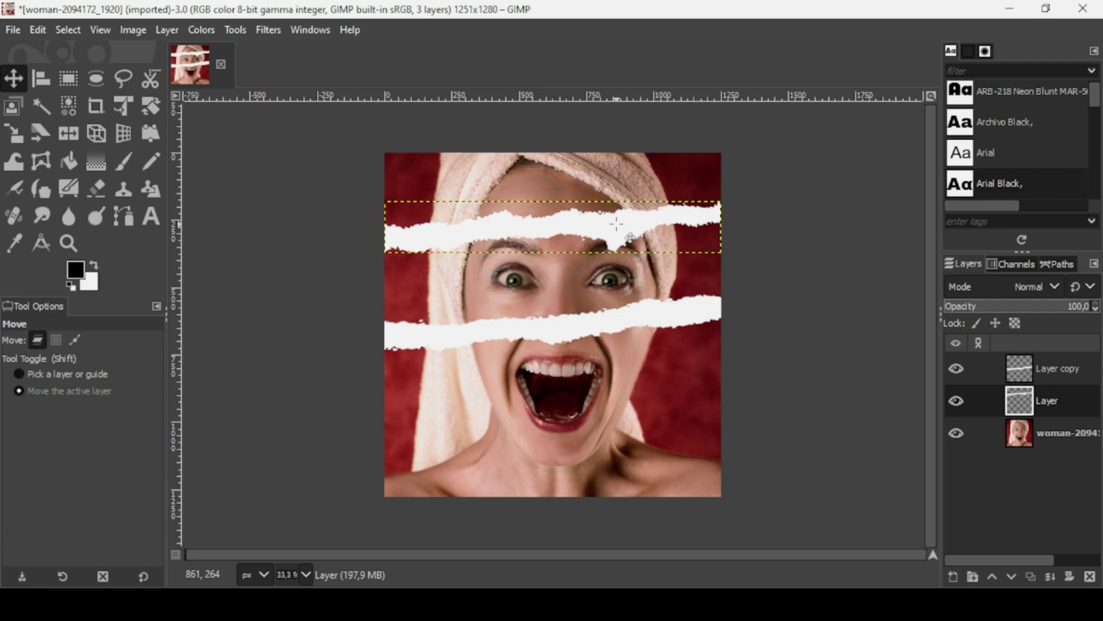
{"action": "left_click", "coordinate": [1033, 368]}
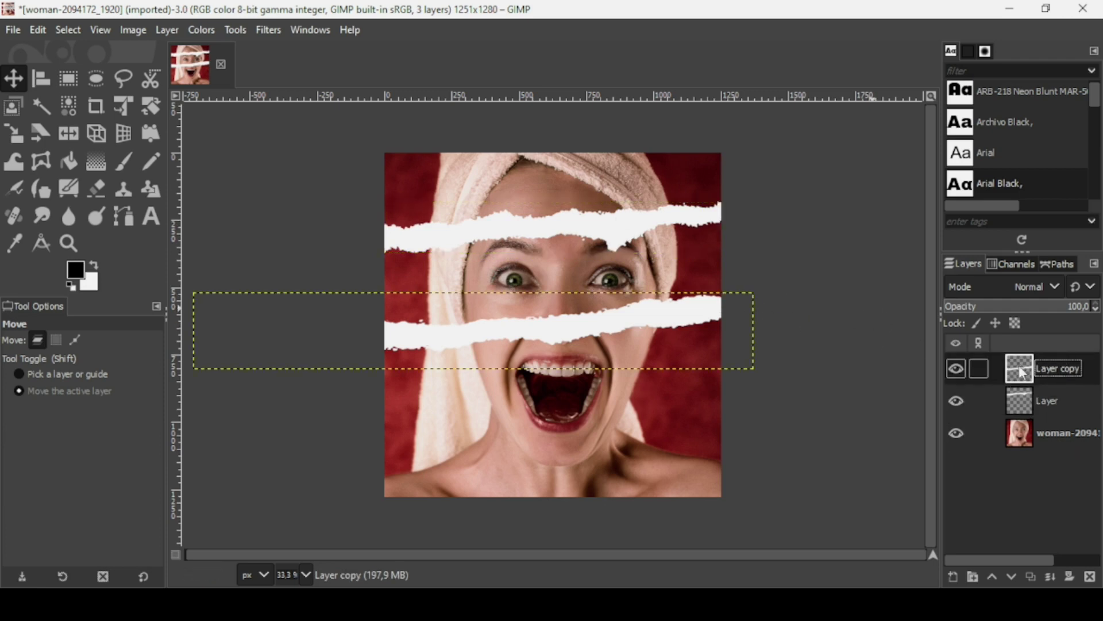
Move Layer copy below Layer in the stack and nudge the lower strip a few pixels up.
{"action": "left_click_drag", "start_coordinate": [1023, 372], "coordinate": [1021, 413]}
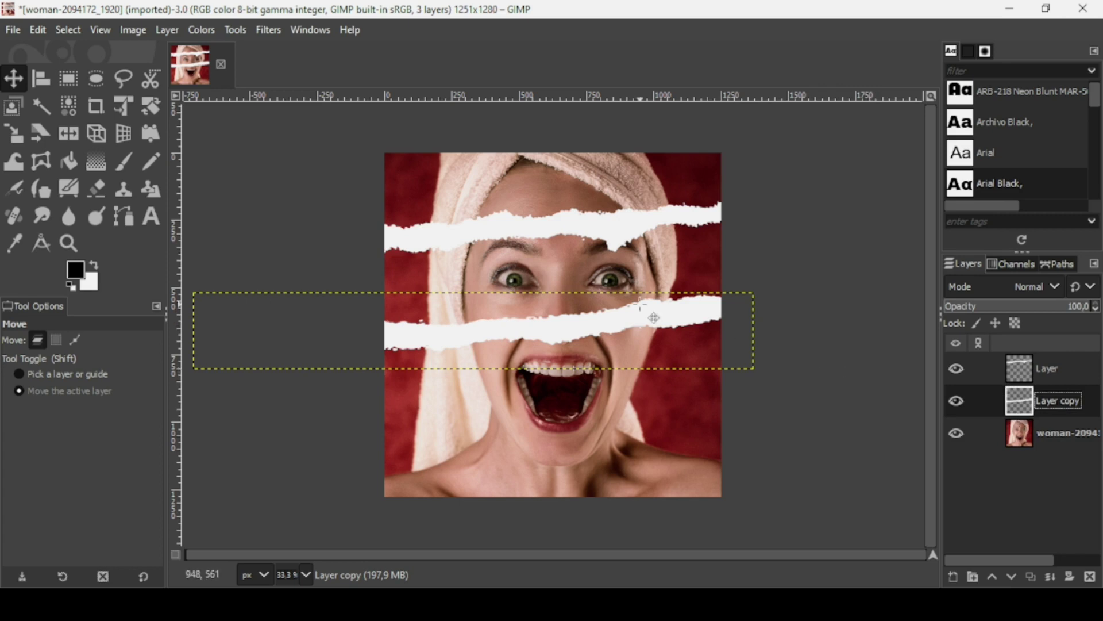
{"action": "left_click_drag", "start_coordinate": [654, 318], "coordinate": [654, 314]}
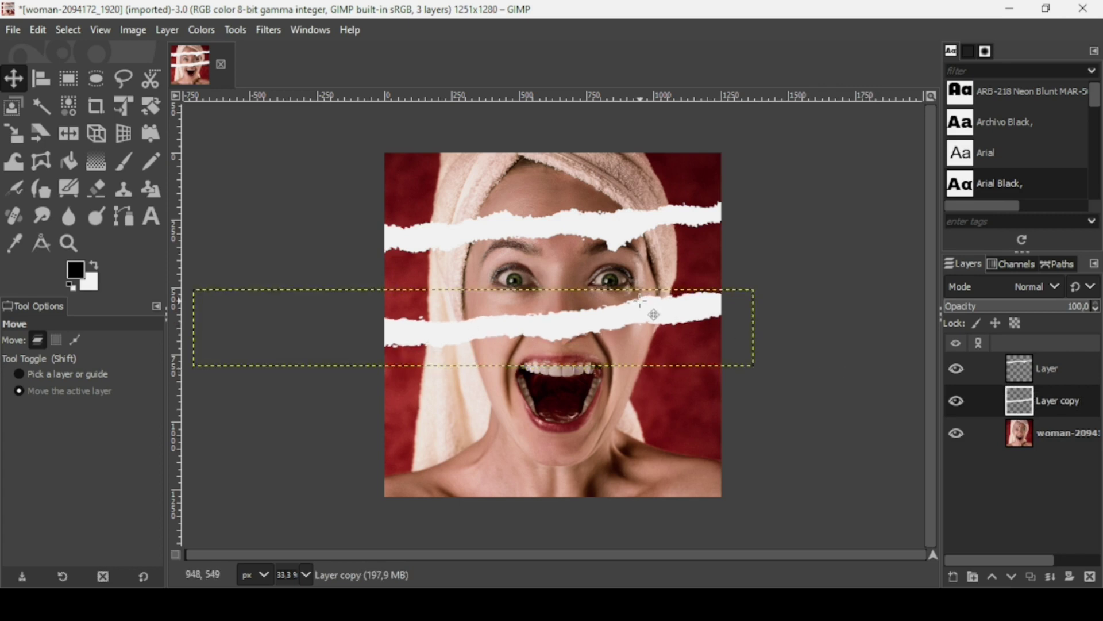
{"action": "left_click", "coordinate": [1020, 437]}
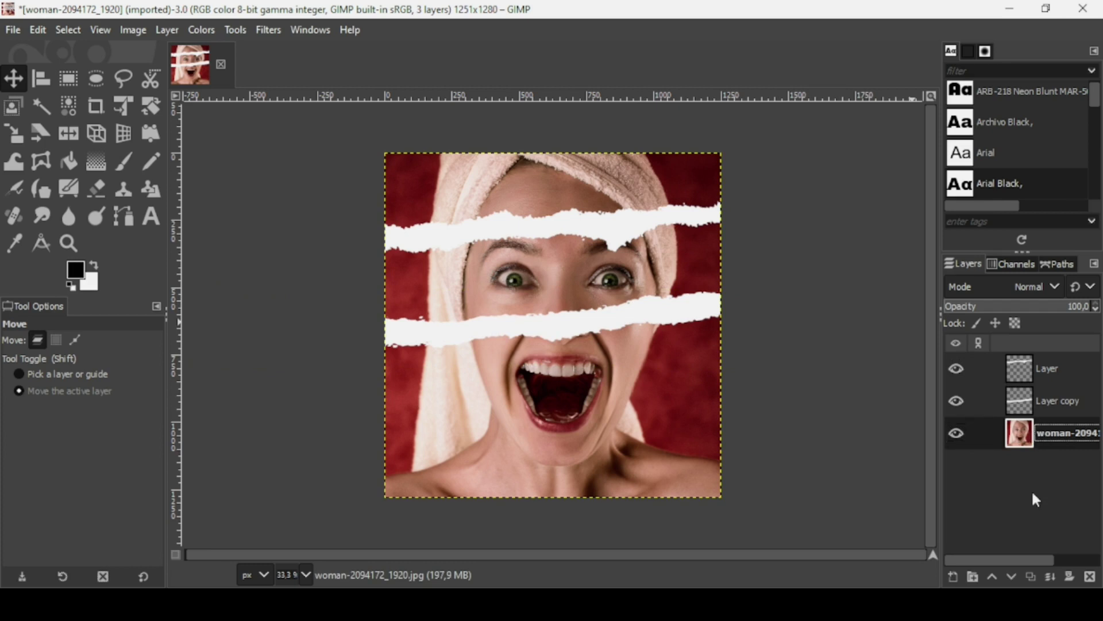
Duplicate the portrait layer, set its saturation scale to 0, and lower it beneath the colour original.
{"action": "left_click", "coordinate": [1031, 577]}
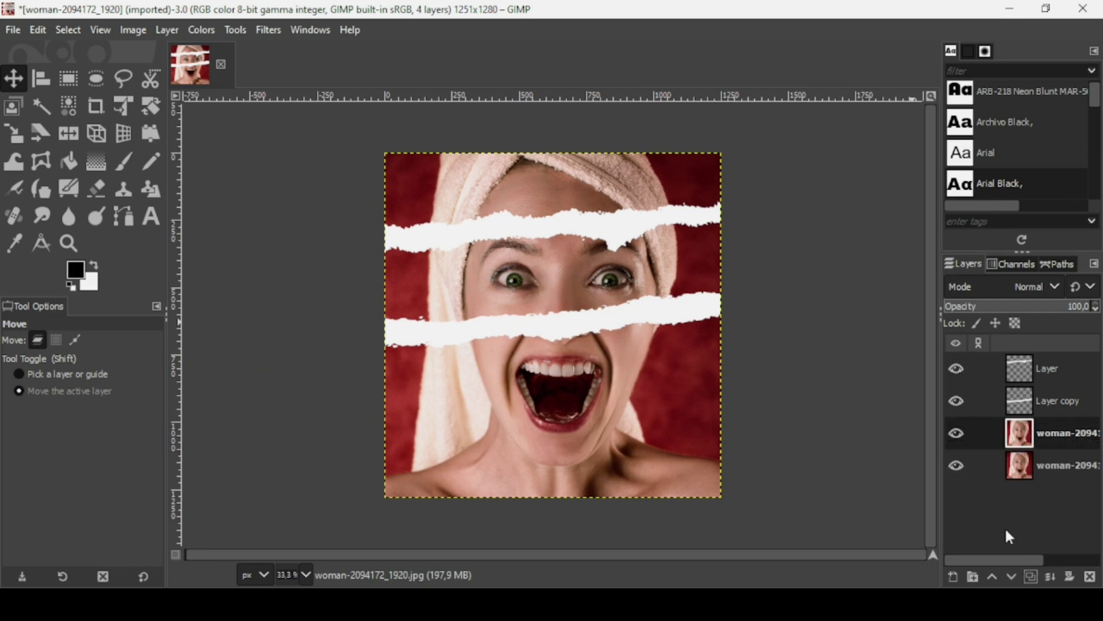
{"action": "left_click", "coordinate": [194, 33]}
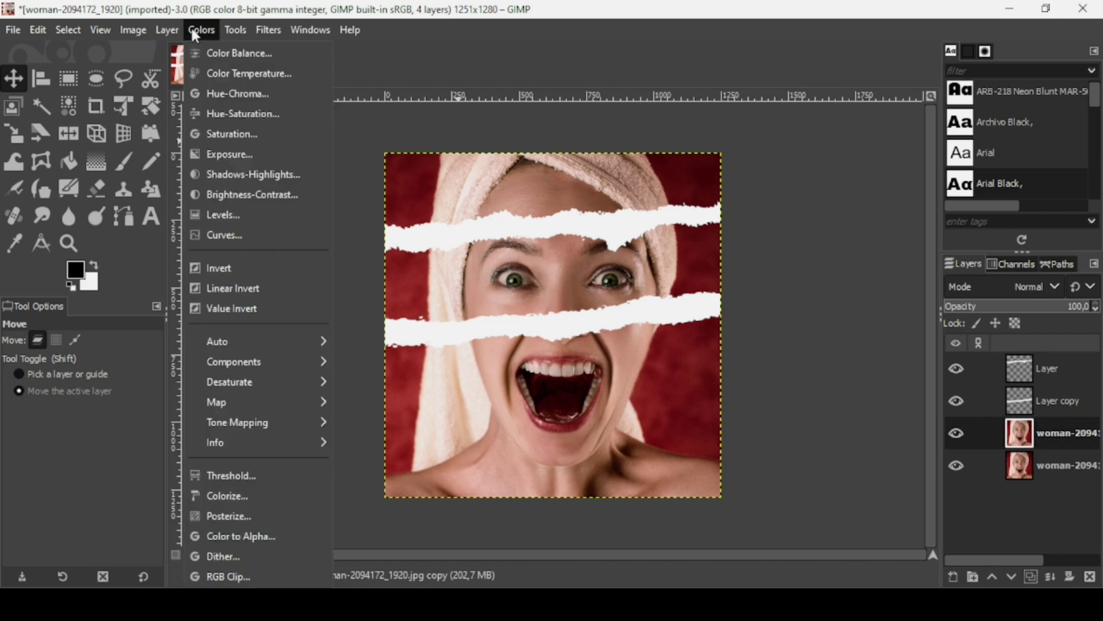
{"action": "left_click", "coordinate": [219, 136]}
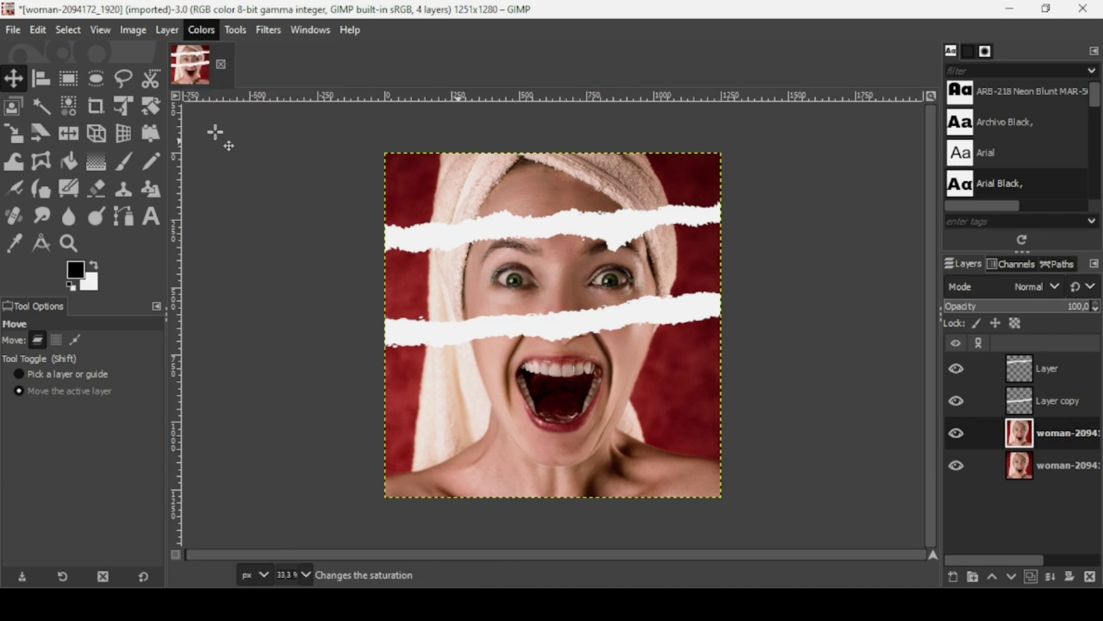
{"action": "left_click_drag", "start_coordinate": [133, 181], "coordinate": [5, 166]}
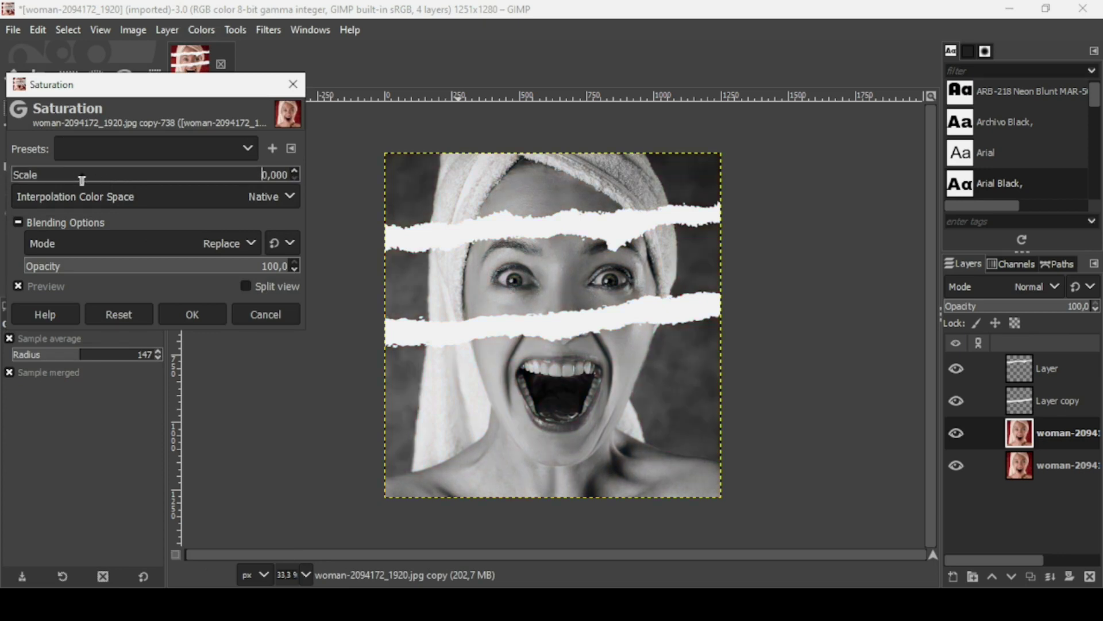
{"action": "left_click", "coordinate": [214, 315]}
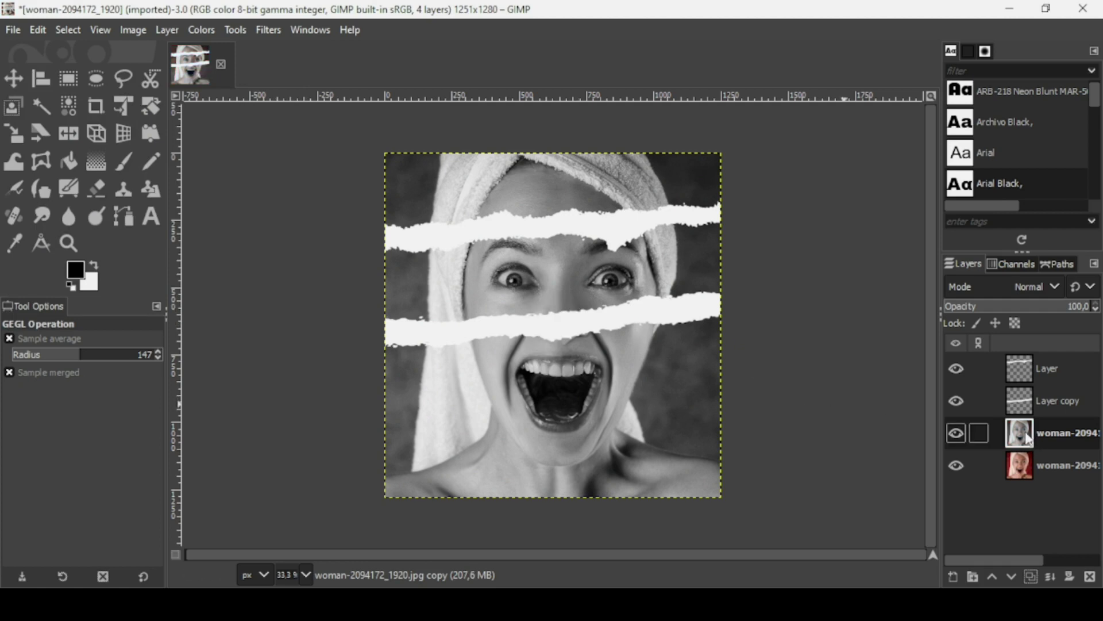
{"action": "left_click", "coordinate": [1009, 572]}
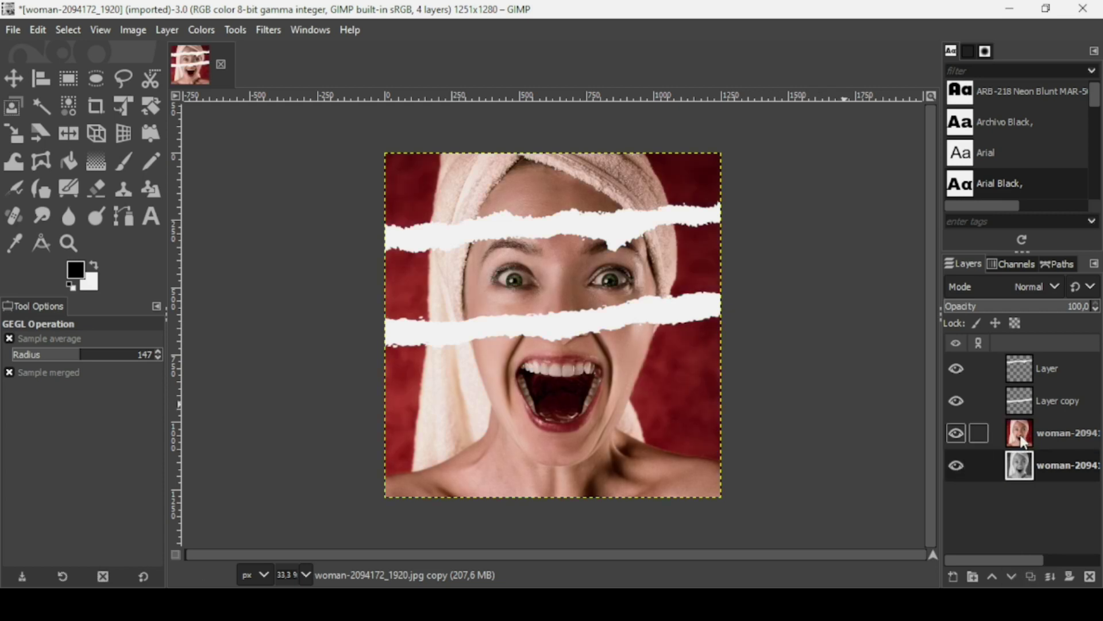
Add a White (full opacity) layer mask to the colour woman layer.
{"action": "left_click", "coordinate": [1023, 441]}
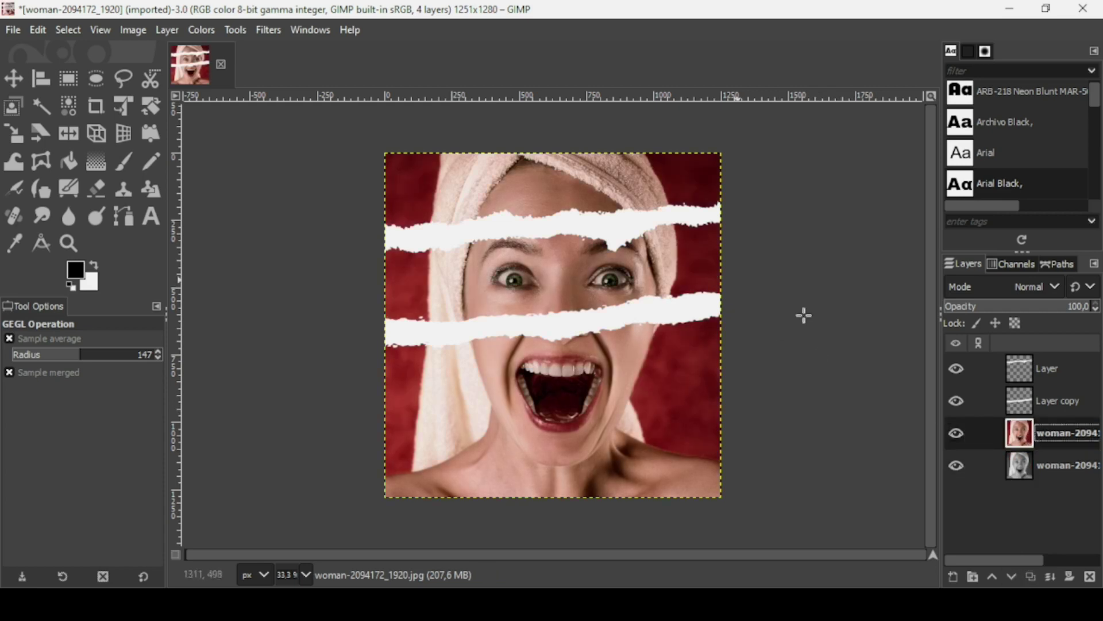
{"action": "right_click", "coordinate": [1021, 440]}
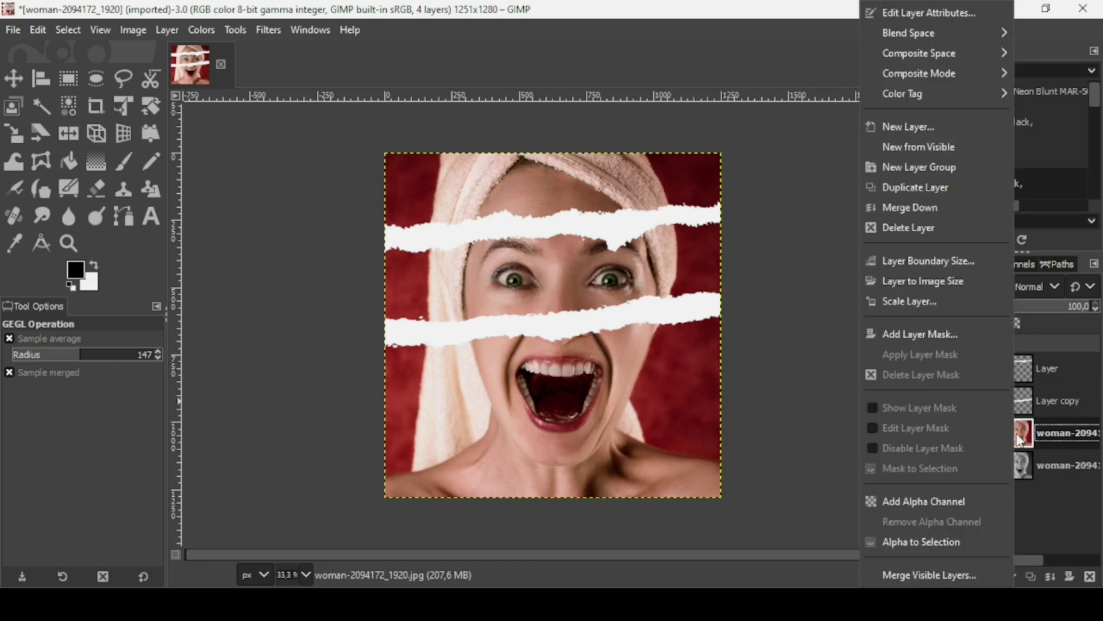
{"action": "left_click", "coordinate": [941, 331]}
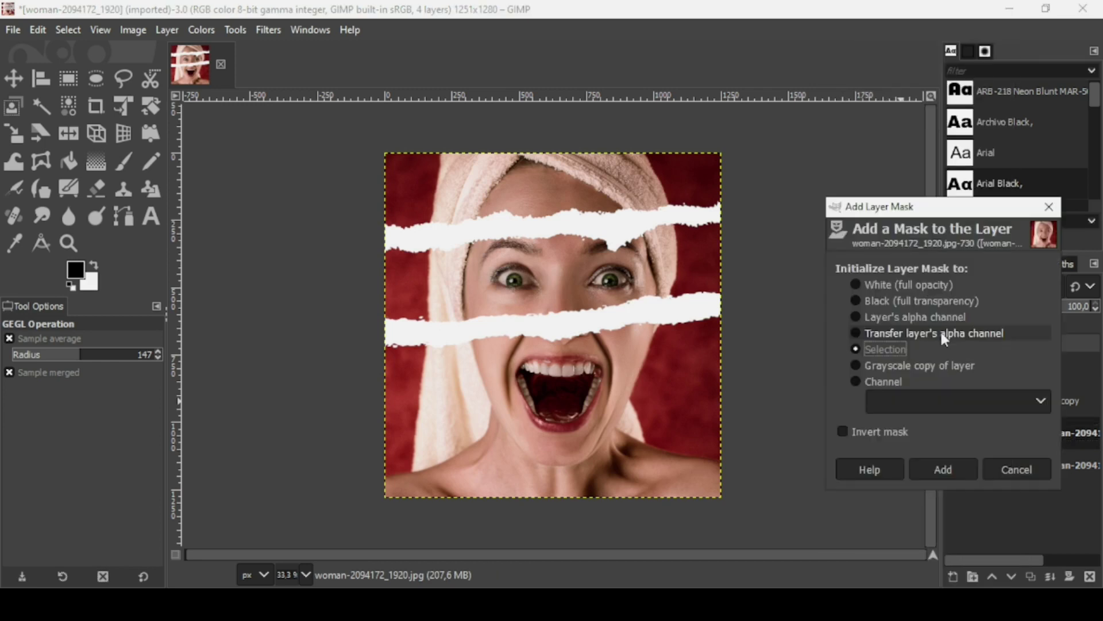
{"action": "left_click", "coordinate": [924, 285]}
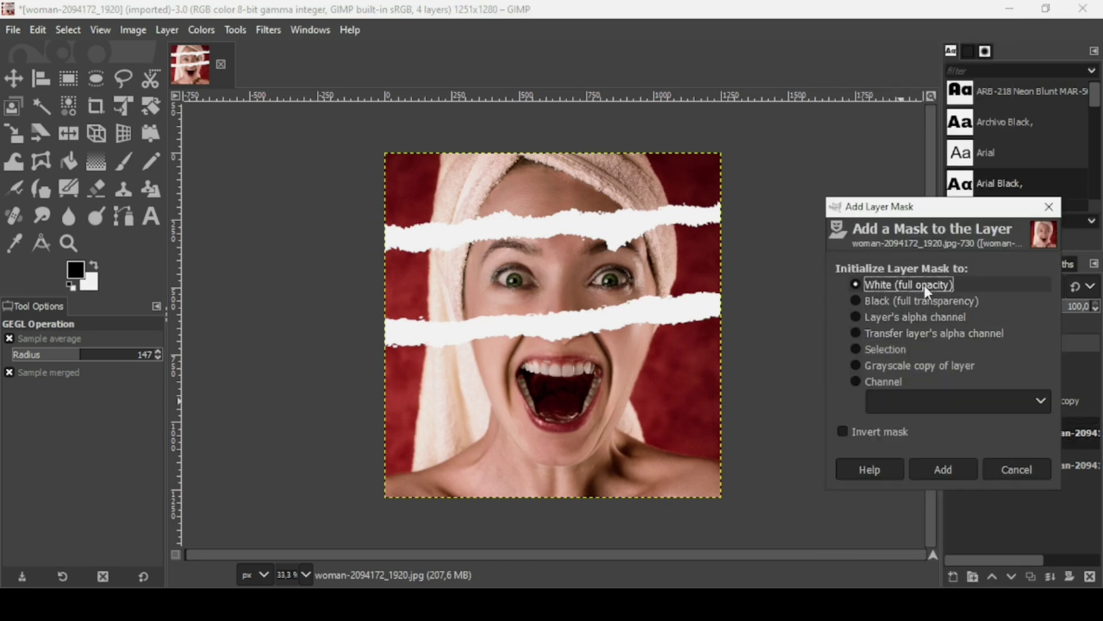
{"action": "left_click", "coordinate": [946, 474]}
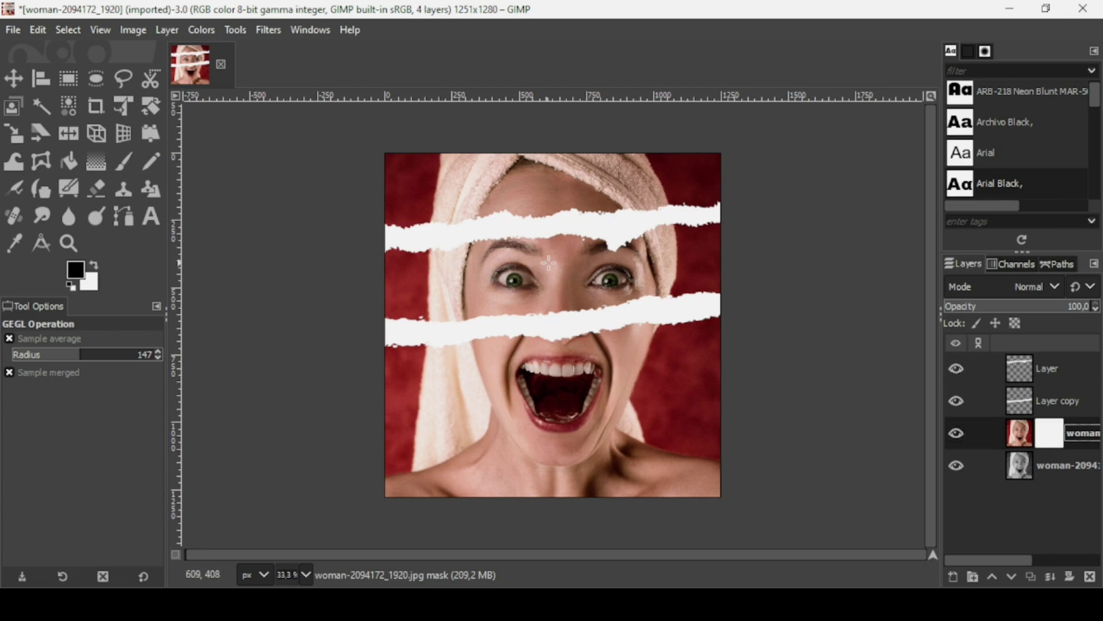
Free-select the eye band between the two torn strips, extending past both image edges.
{"action": "left_click", "coordinate": [114, 169]}
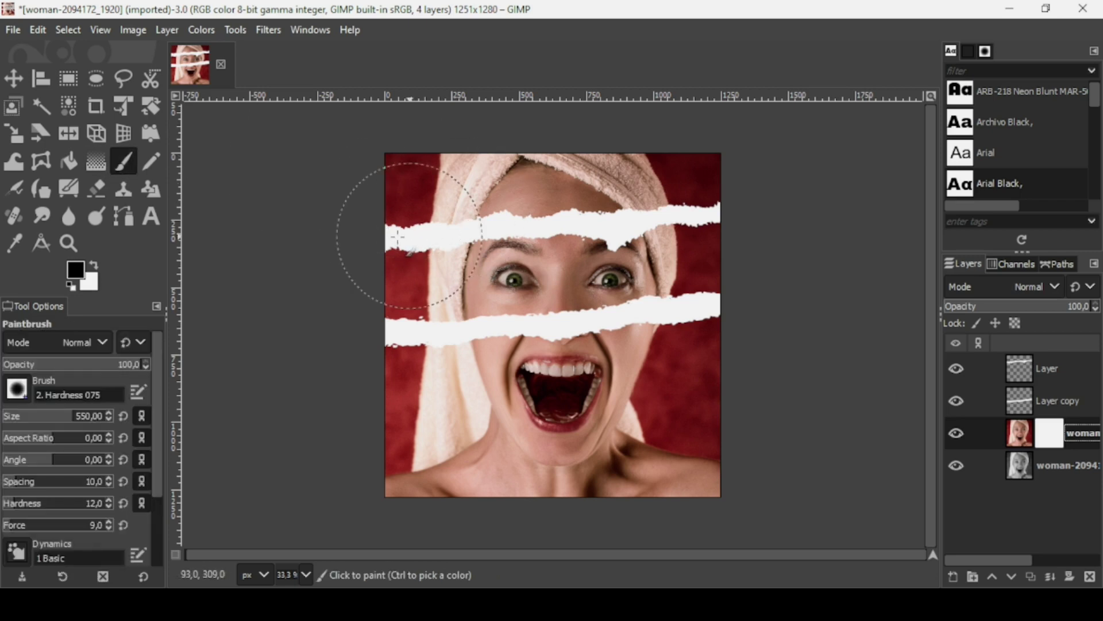
{"action": "left_click", "coordinate": [121, 81]}
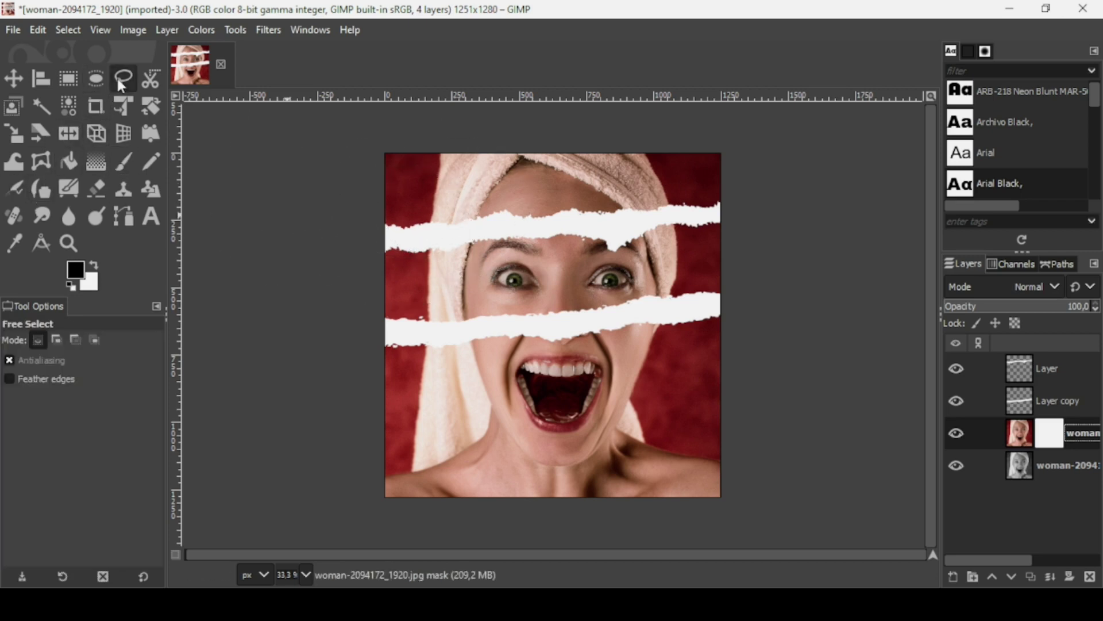
{"action": "left_click", "coordinate": [378, 244]}
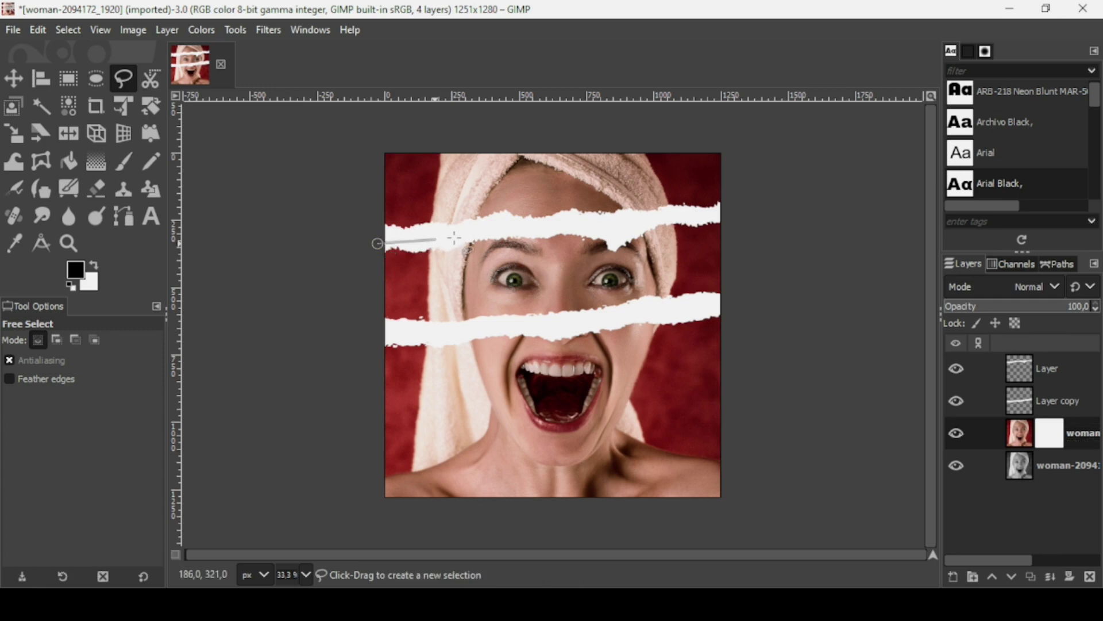
{"action": "left_click", "coordinate": [532, 226]}
{"action": "left_click", "coordinate": [595, 225]}
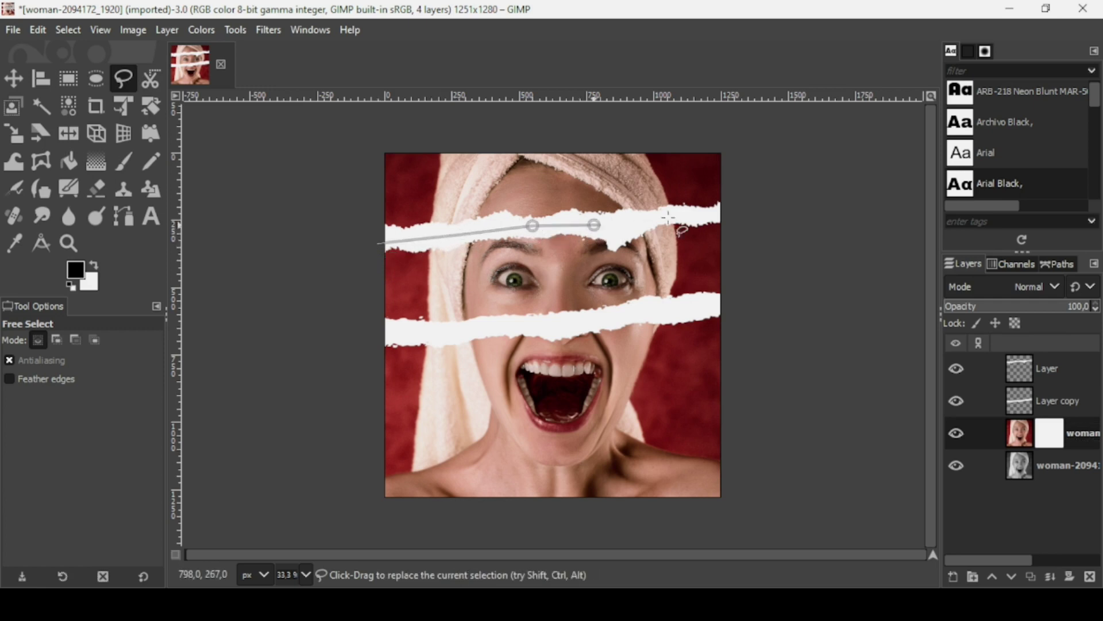
{"action": "left_click", "coordinate": [768, 213]}
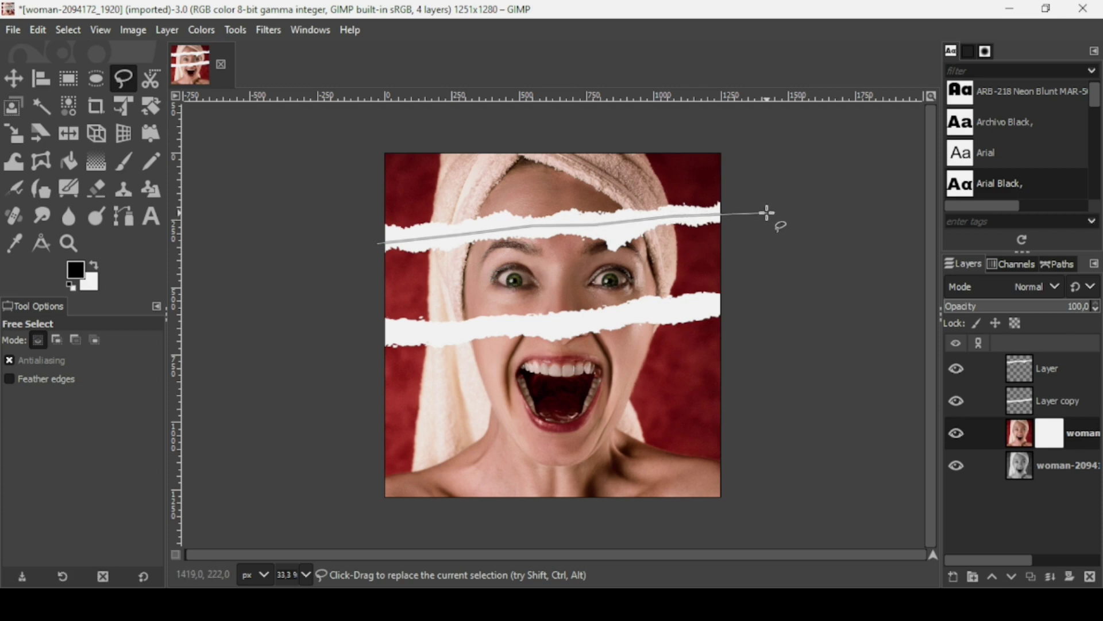
{"action": "left_click", "coordinate": [751, 312]}
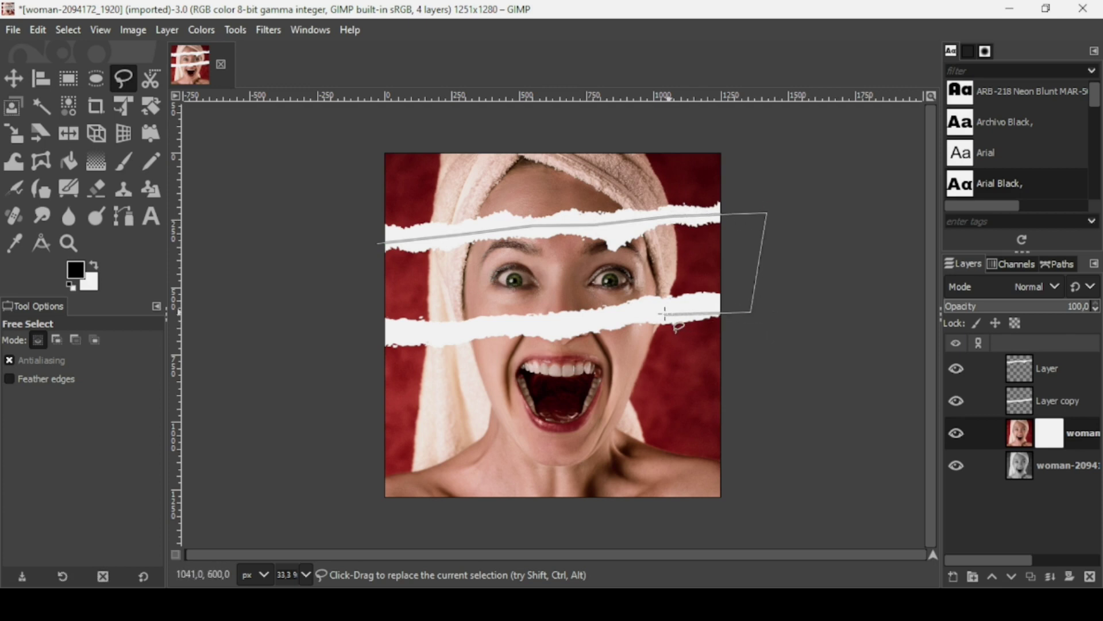
{"action": "left_click", "coordinate": [671, 308]}
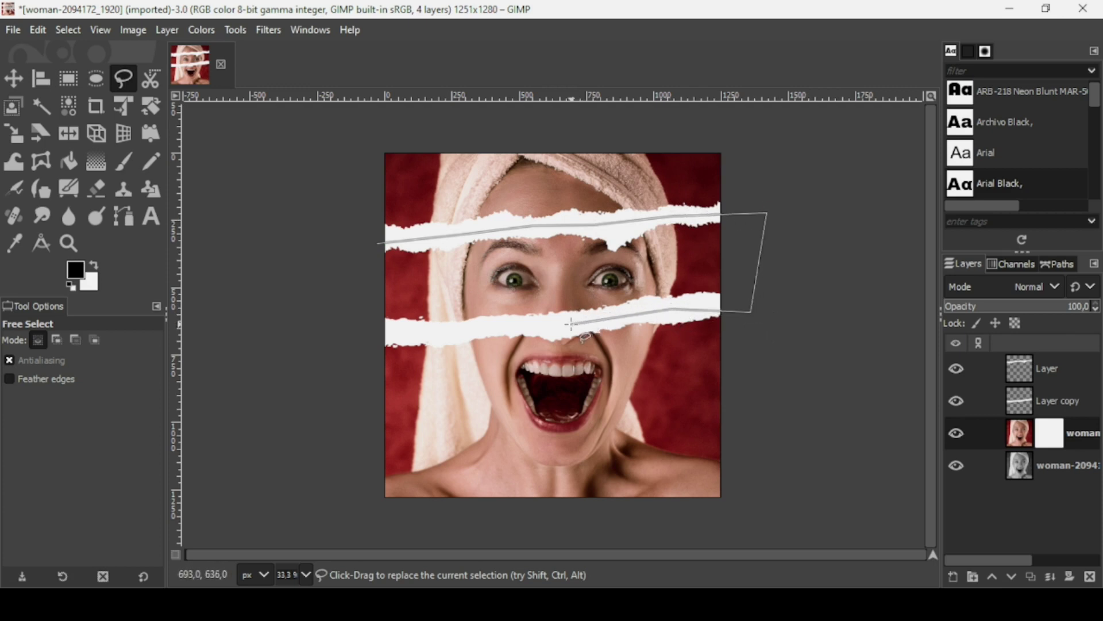
{"action": "left_click", "coordinate": [493, 329]}
{"action": "left_click", "coordinate": [432, 333]}
{"action": "left_click", "coordinate": [348, 329]}
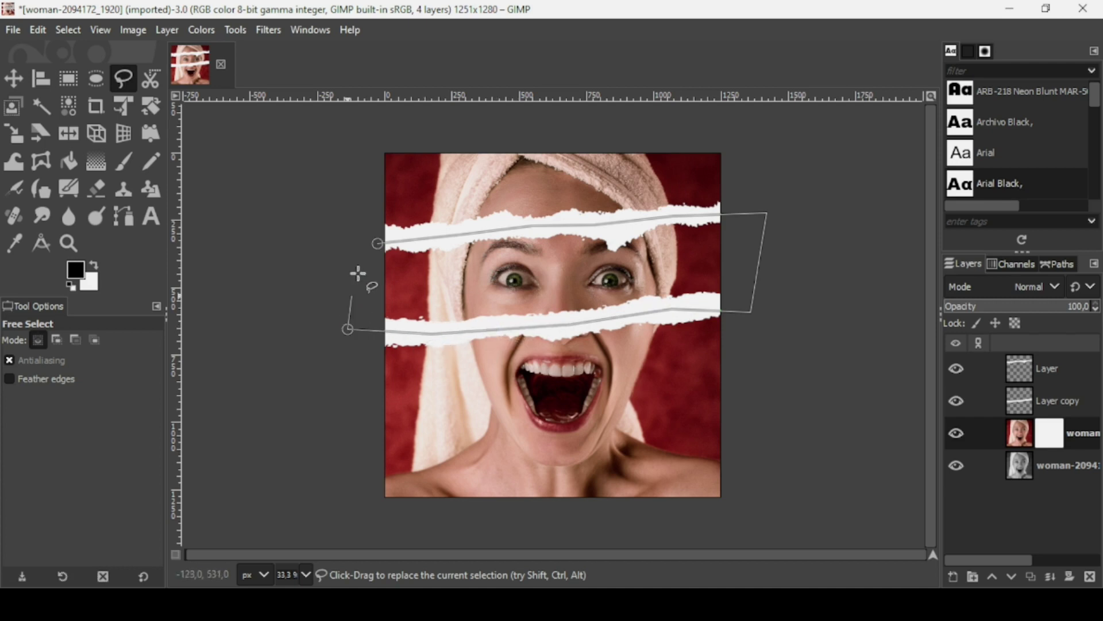
{"action": "double_click", "coordinate": [377, 243]}
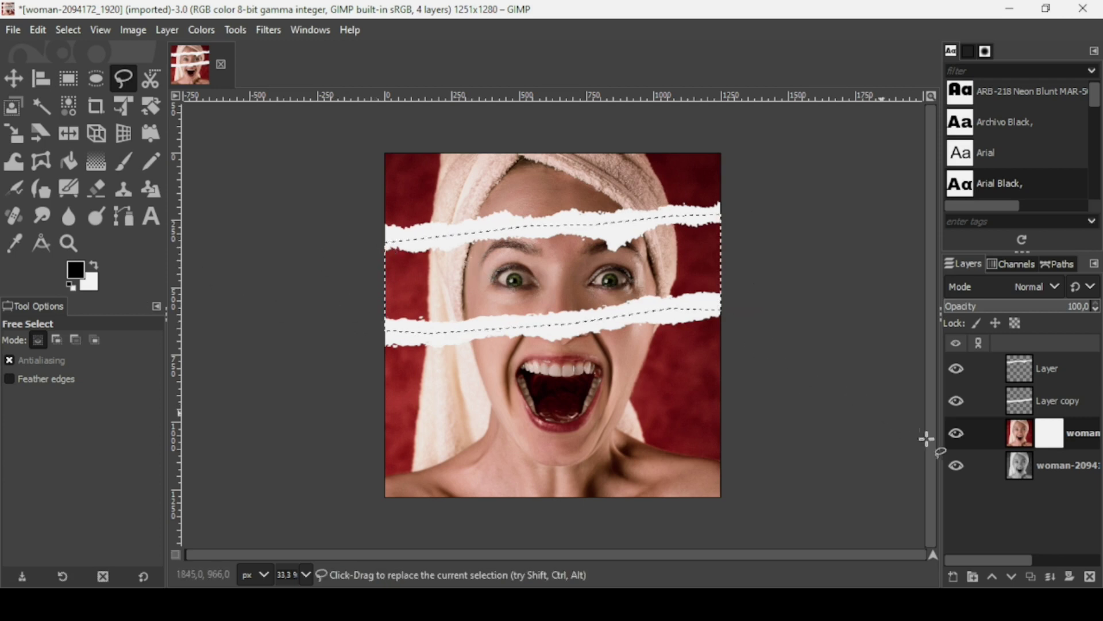
Fill the selected band on the colour layer's mask with black to reveal the grayscale copy.
{"action": "left_click", "coordinate": [1024, 434]}
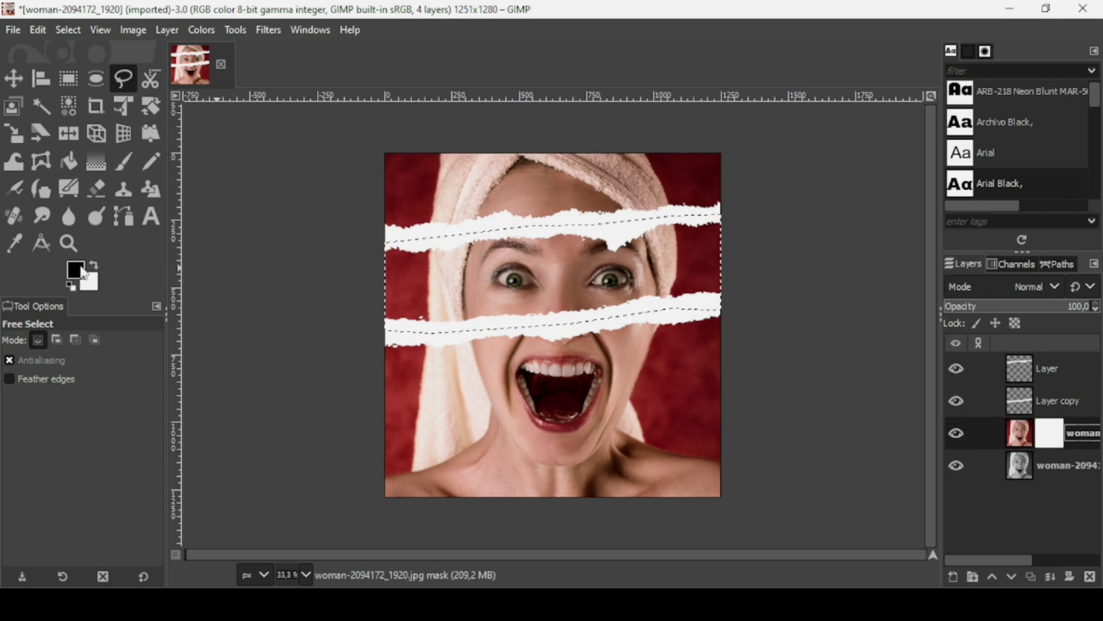
{"action": "left_click_drag", "start_coordinate": [76, 269], "coordinate": [474, 269]}
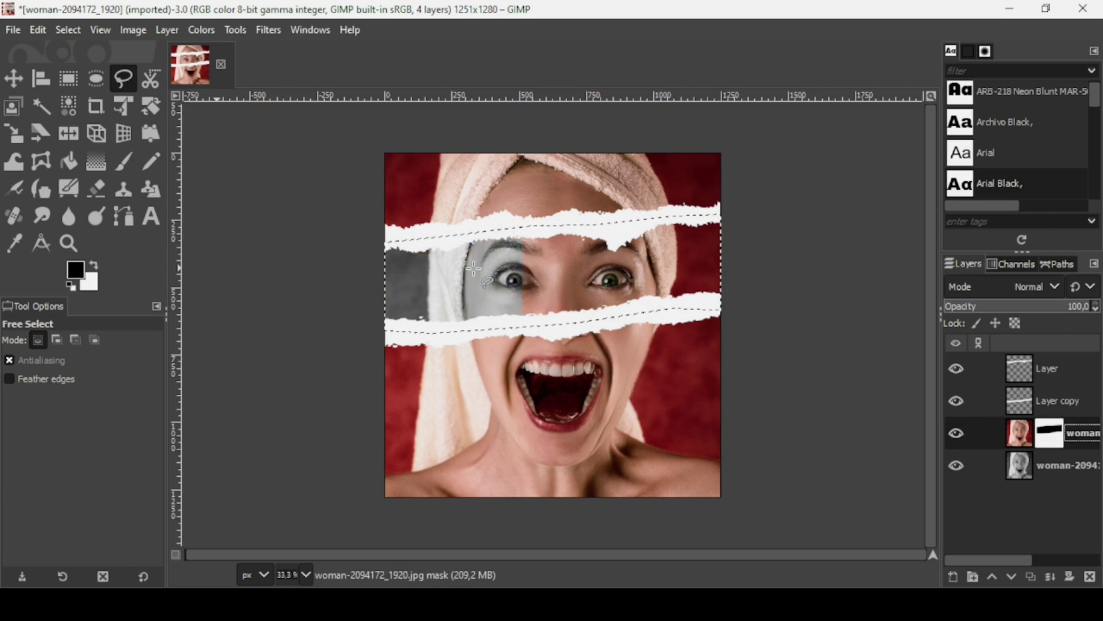
{"action": "left_click", "coordinate": [69, 31]}
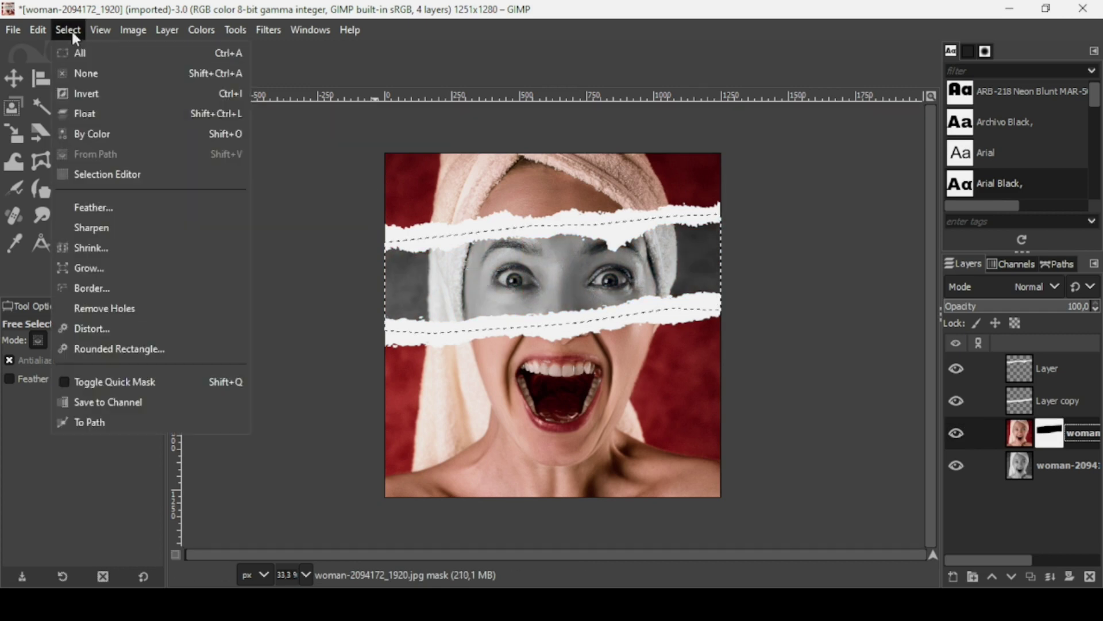
Clear the selection and make the upper strip's 'Layer' layer active.
{"action": "left_click", "coordinate": [85, 73]}
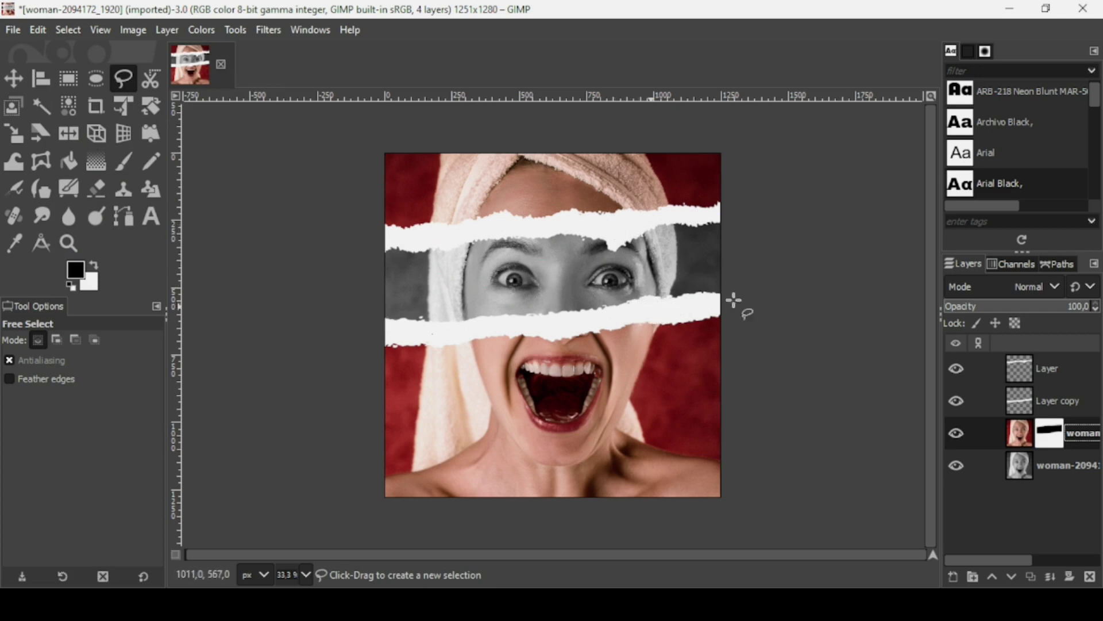
{"action": "left_click", "coordinate": [1019, 377]}
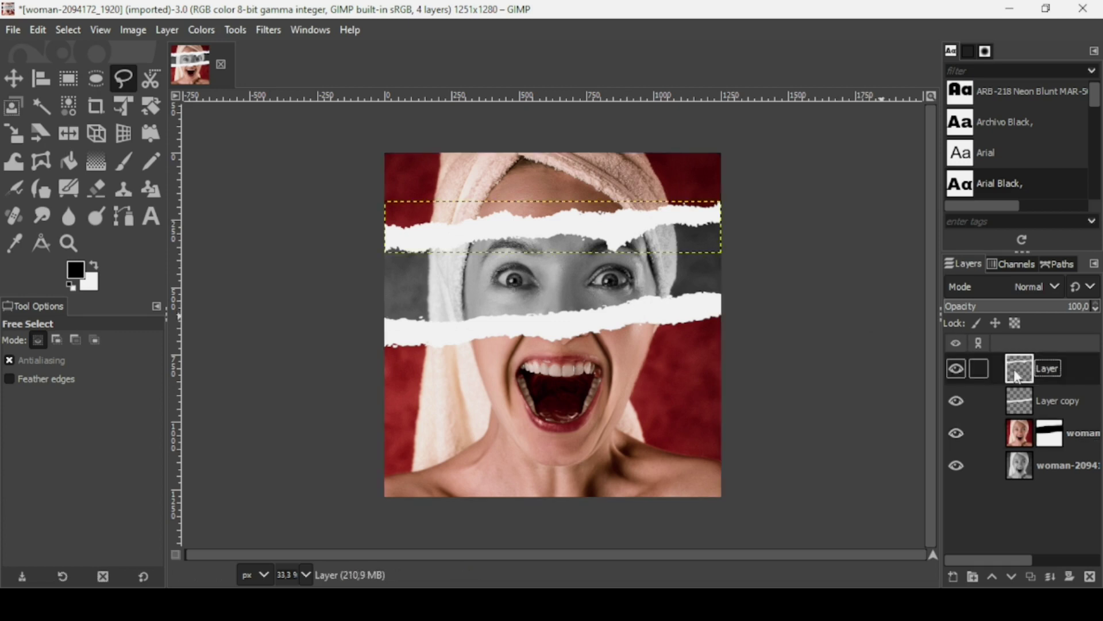
{"action": "left_click", "coordinate": [956, 369]}
{"action": "left_click", "coordinate": [956, 370]}
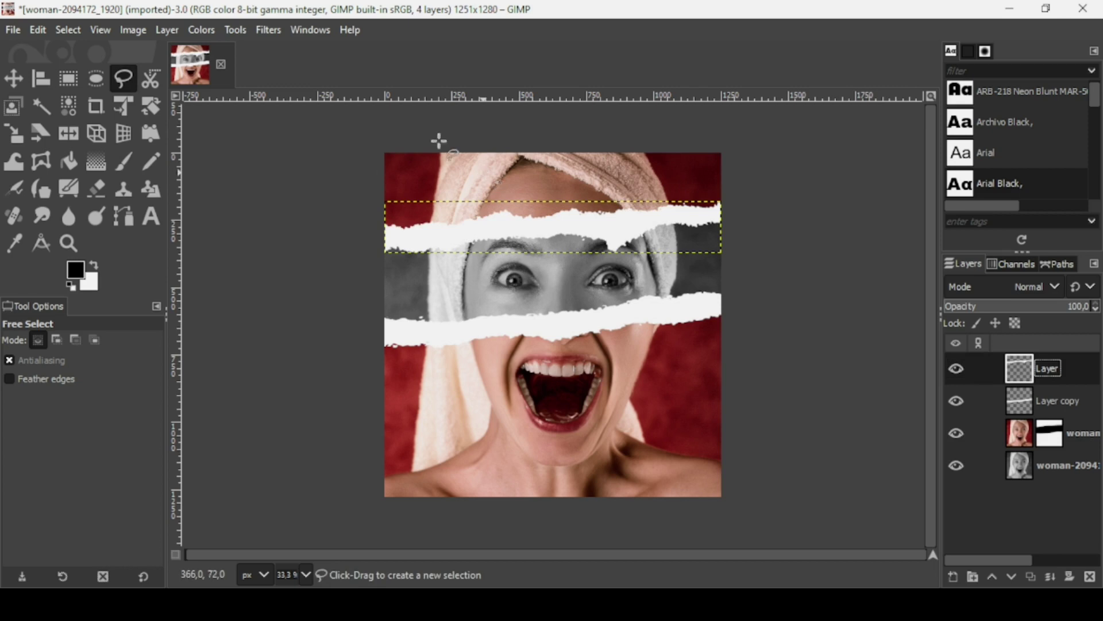
Apply a Drop Shadow to the upper strip, offset 20 px at 0.5 opacity.
{"action": "left_click", "coordinate": [269, 29]}
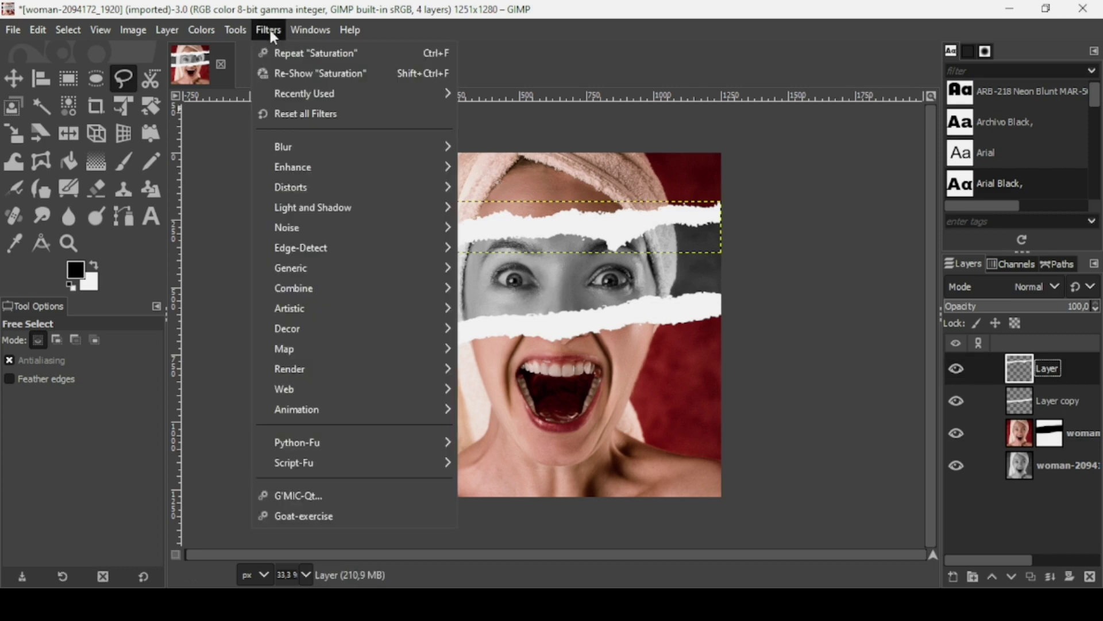
{"action": "mouse_move", "coordinate": [313, 207]}
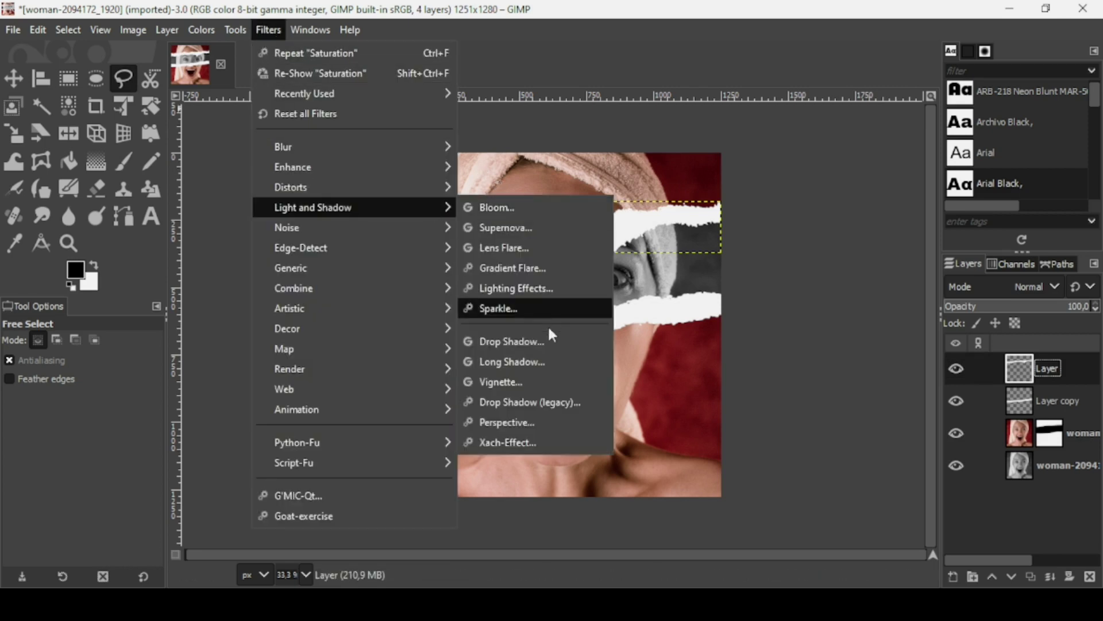
{"action": "left_click", "coordinate": [544, 341]}
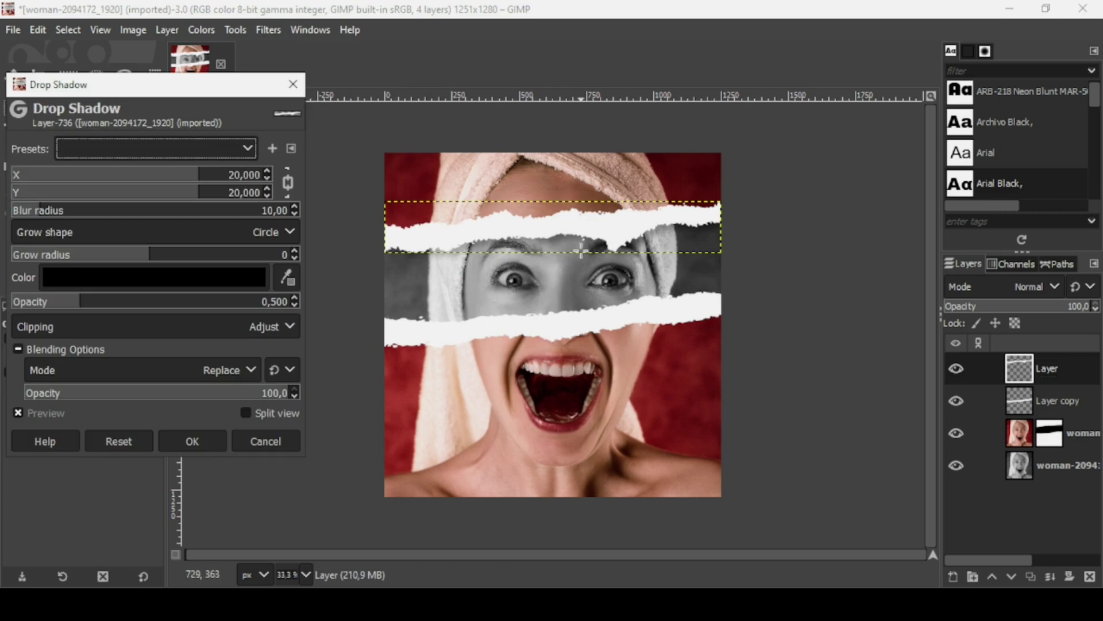
{"action": "left_click", "coordinate": [201, 434]}
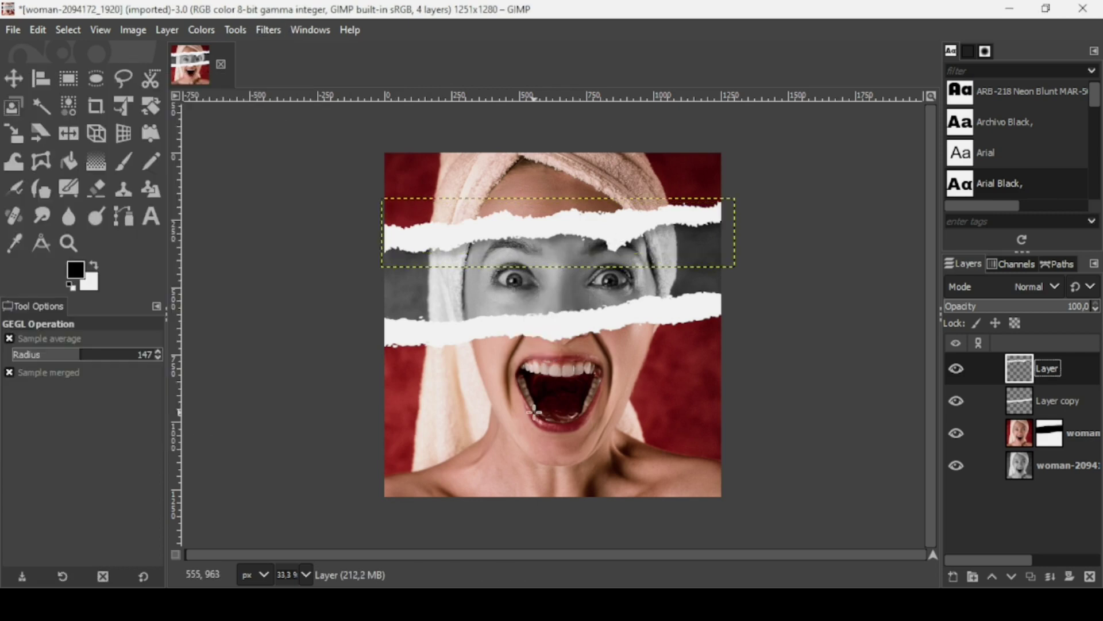
{"action": "left_click", "coordinate": [1022, 391]}
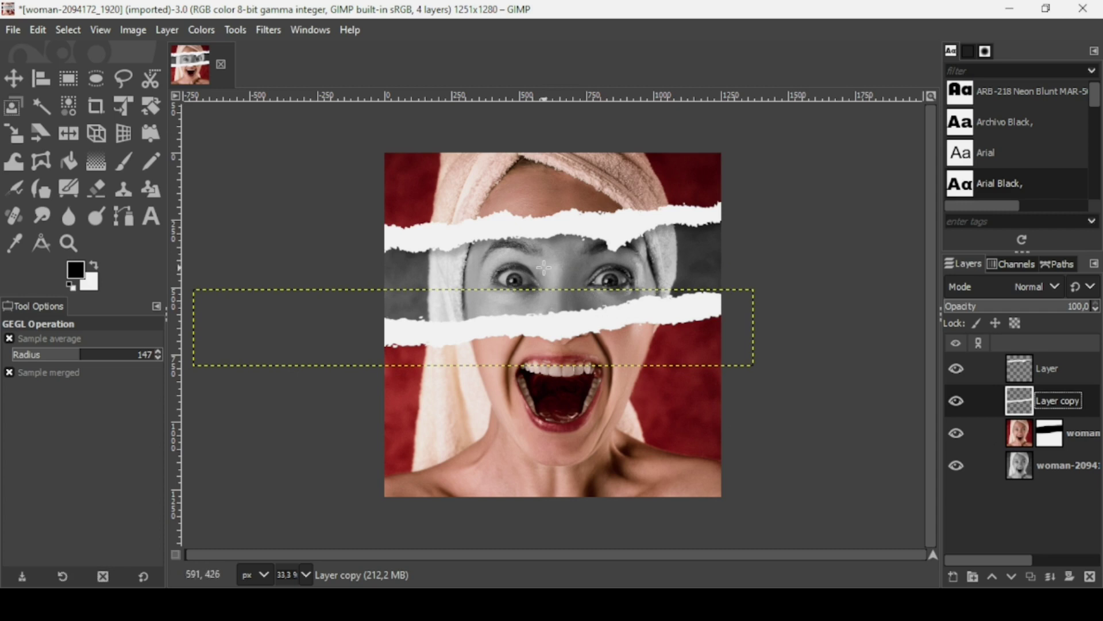
Re-apply Drop Shadow with X/Y unlinked, X 20 and Y about -25.8.
{"action": "left_click", "coordinate": [267, 28]}
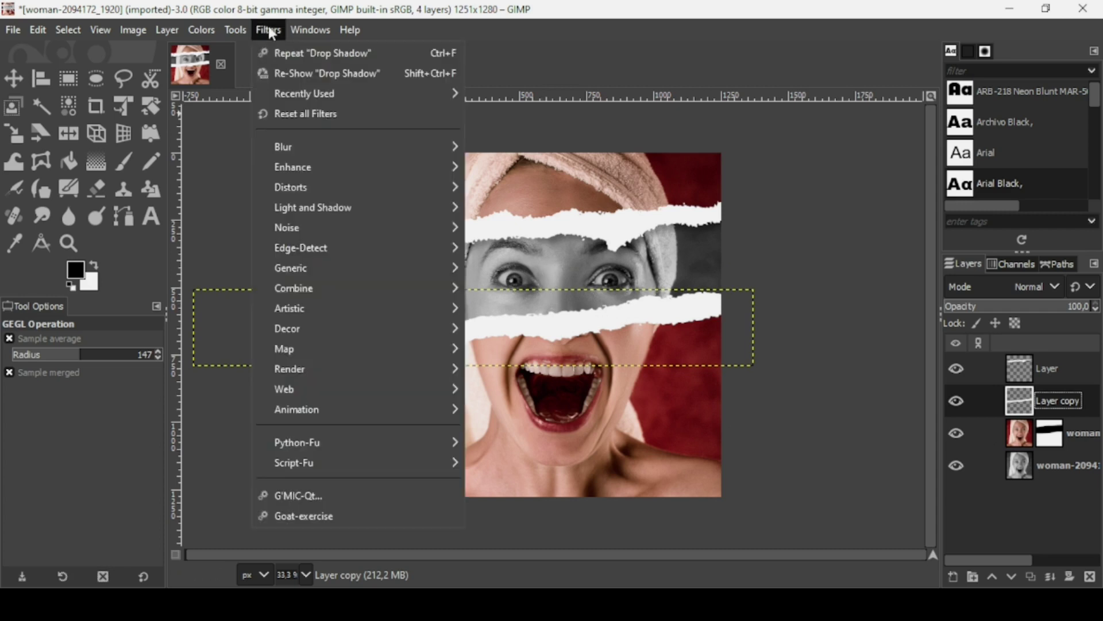
{"action": "left_click", "coordinate": [343, 77]}
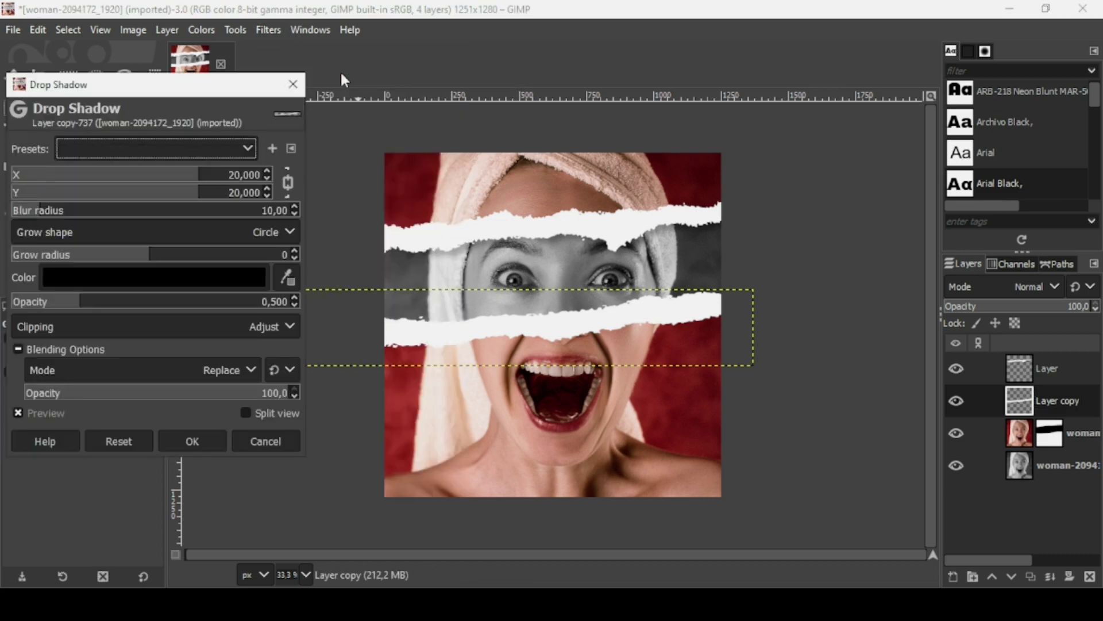
{"action": "left_click", "coordinate": [288, 183]}
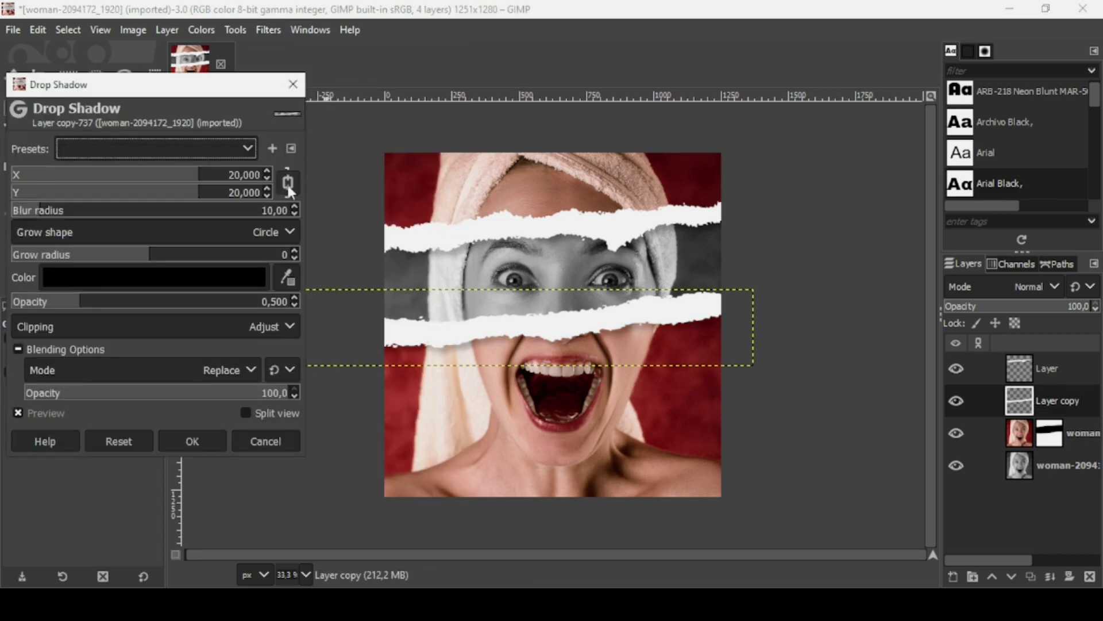
{"action": "left_click", "coordinate": [289, 183]}
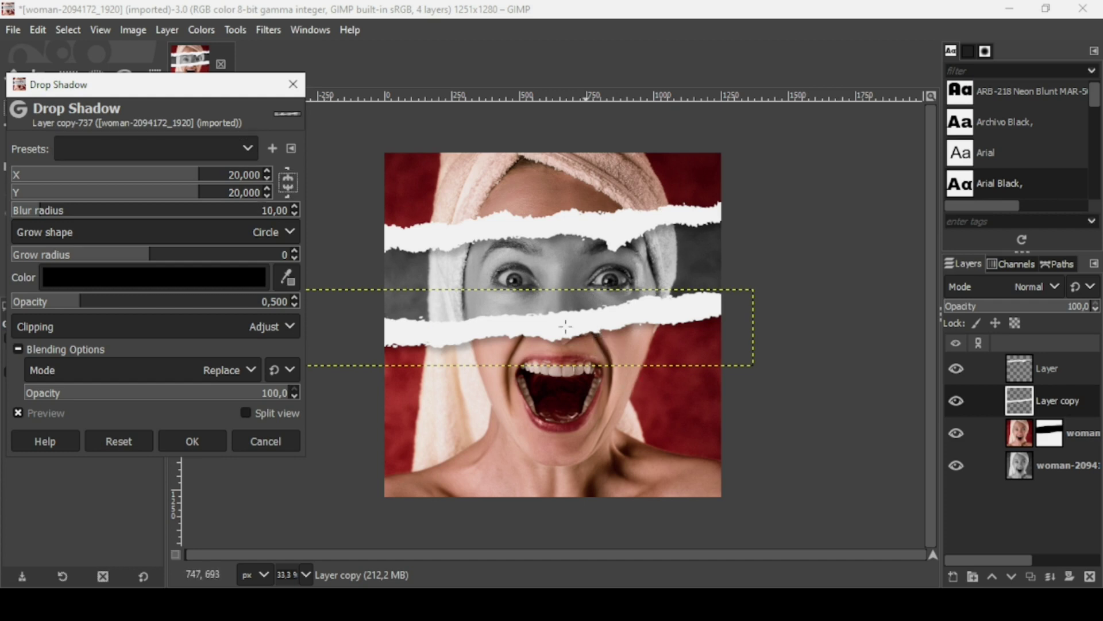
{"action": "left_click", "coordinate": [105, 195]}
{"action": "left_click_drag", "start_coordinate": [104, 194], "coordinate": [90, 194]}
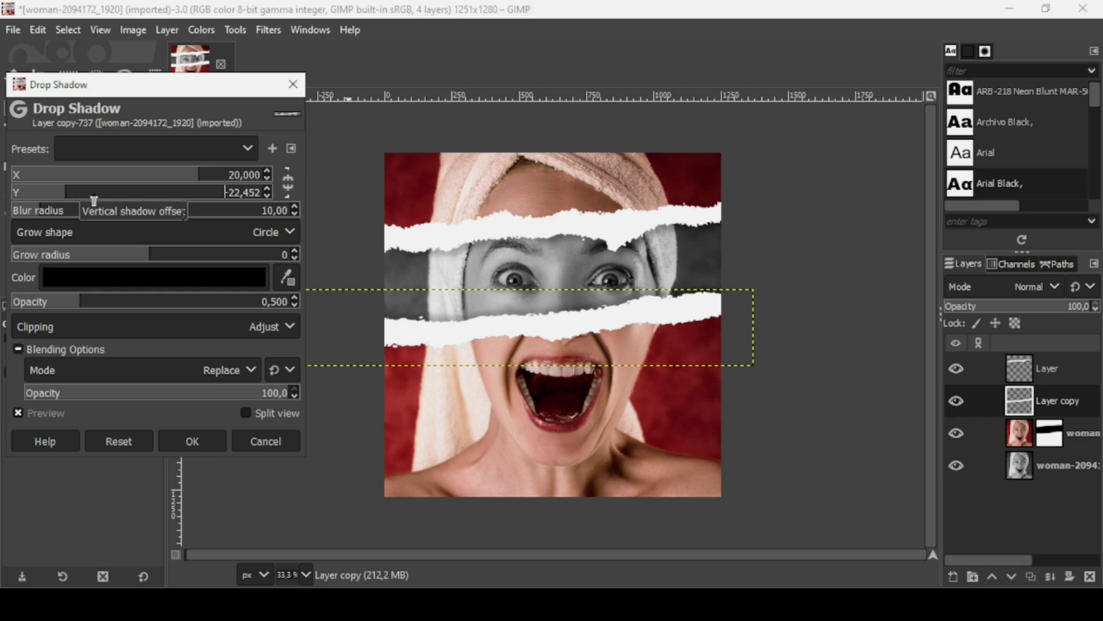
{"action": "left_click", "coordinate": [43, 198]}
{"action": "left_click_drag", "start_coordinate": [47, 197], "coordinate": [56, 198]}
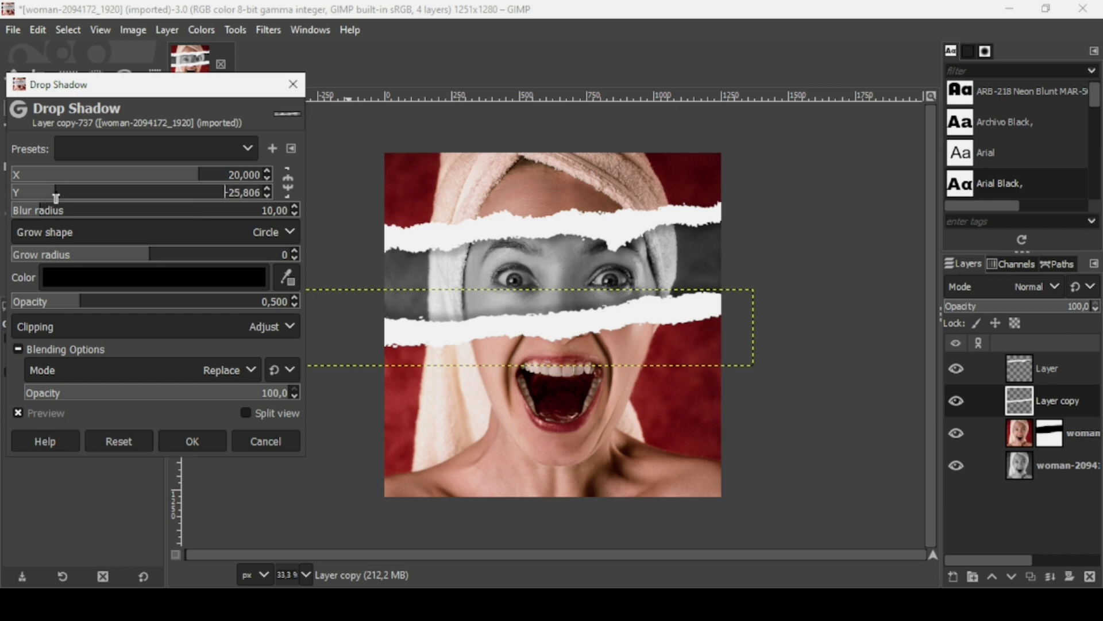
{"action": "left_click", "coordinate": [198, 438]}
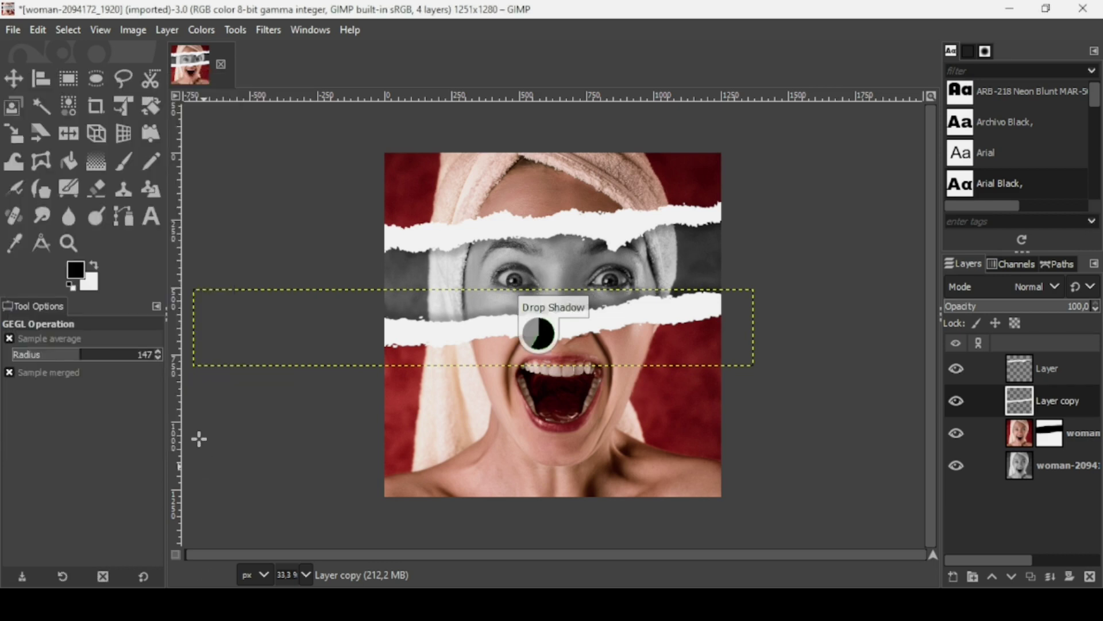
Create a 'Visible' layer from the upper strip layer's New from Visible option.
{"action": "left_click", "coordinate": [1023, 373]}
{"action": "right_click", "coordinate": [1024, 373]}
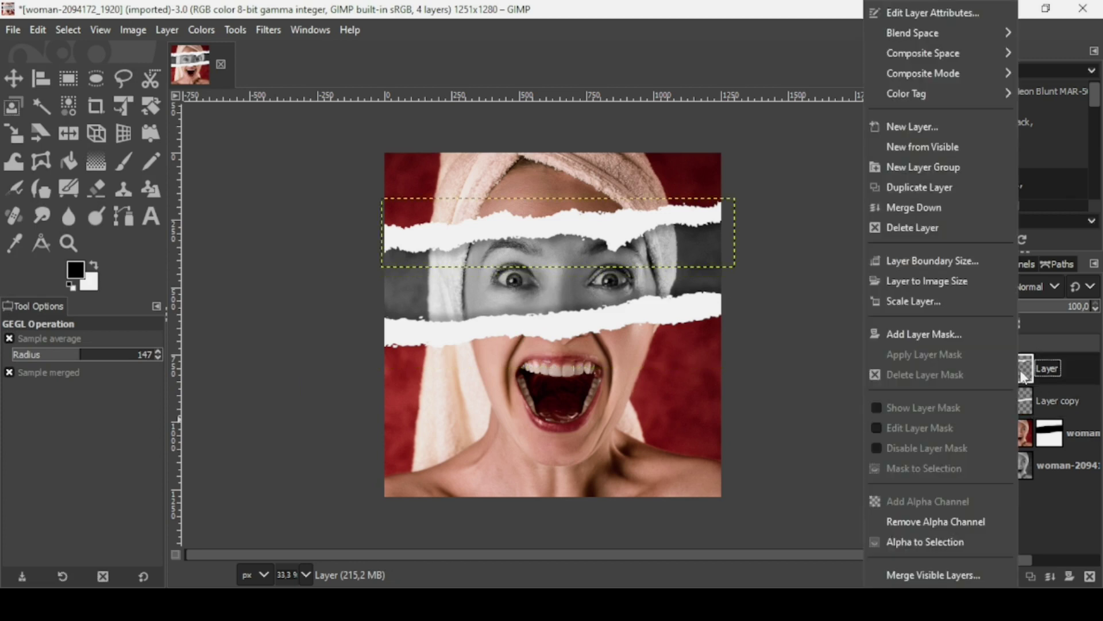
{"action": "left_click", "coordinate": [926, 144]}
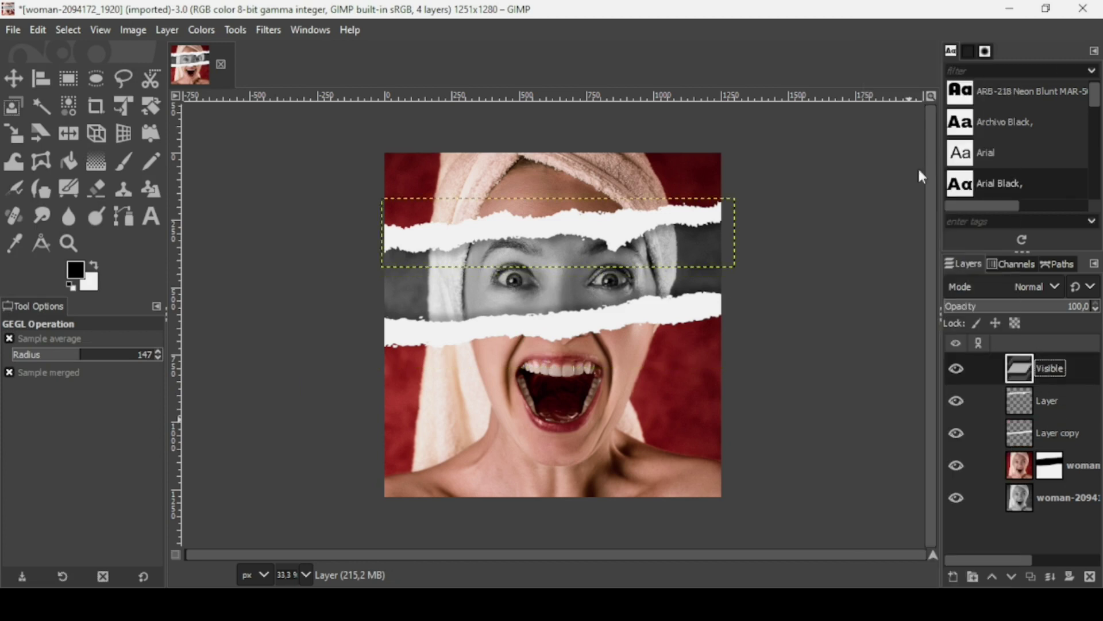